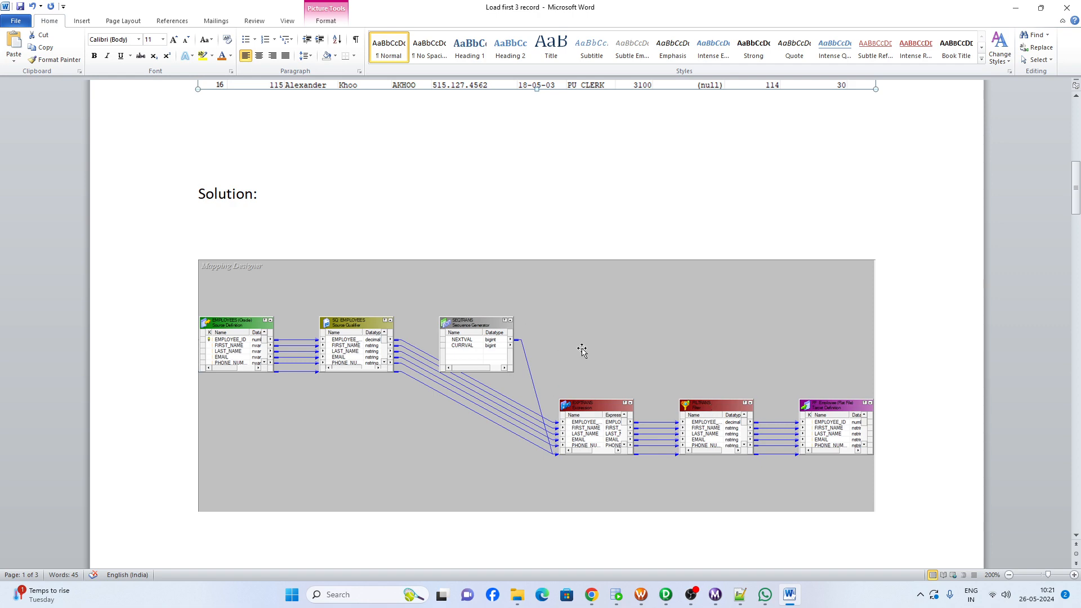
- Review the document's solution notes on the mapping layout, the Sequence Generator properties and the custom property for the output header
scroll(583, 351, "down", 2)
scroll(509, 324, "down", 10)
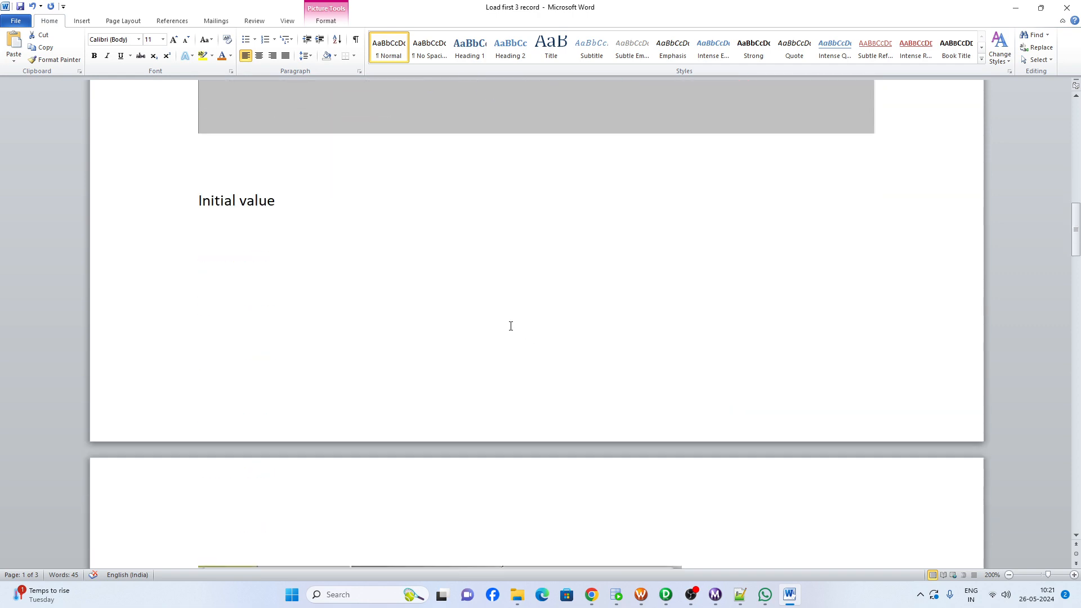
scroll(387, 351, "down", 1)
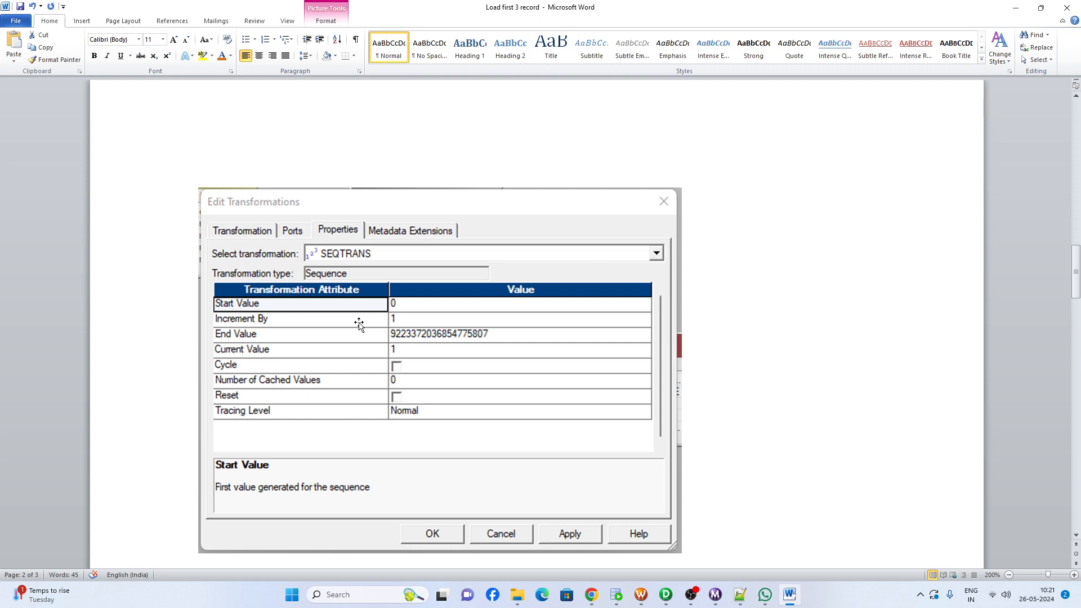
scroll(359, 325, "down", 6)
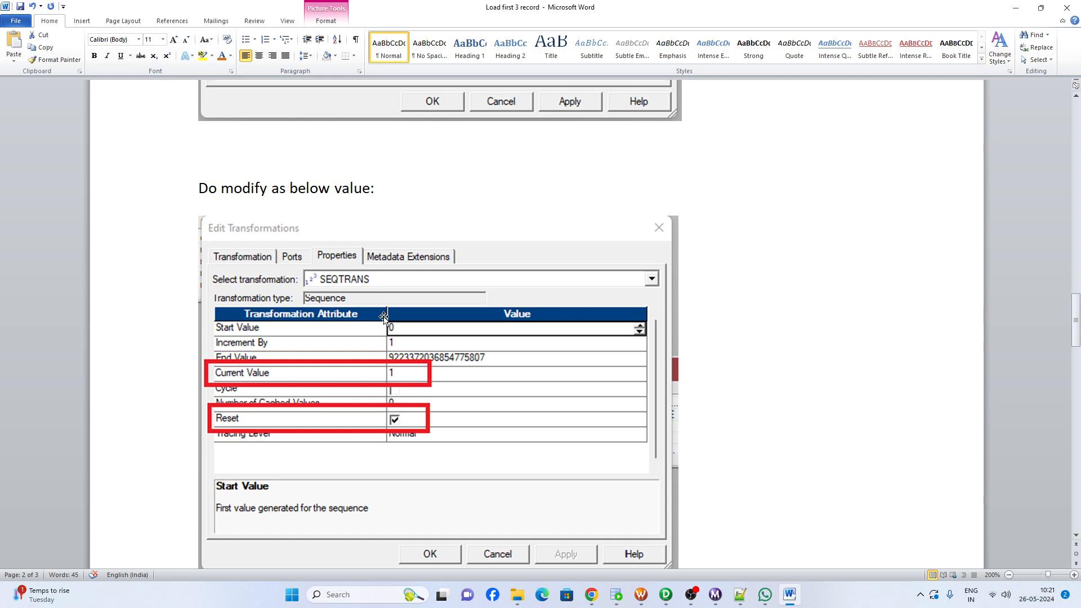
scroll(384, 318, "down", 6)
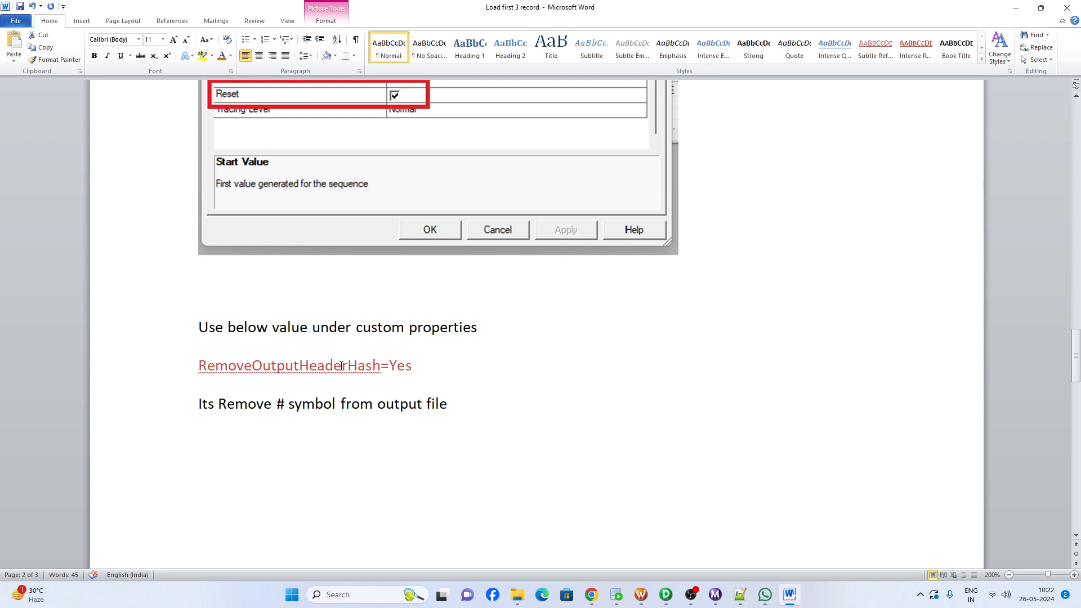
left_click_drag(356, 327, 477, 329)
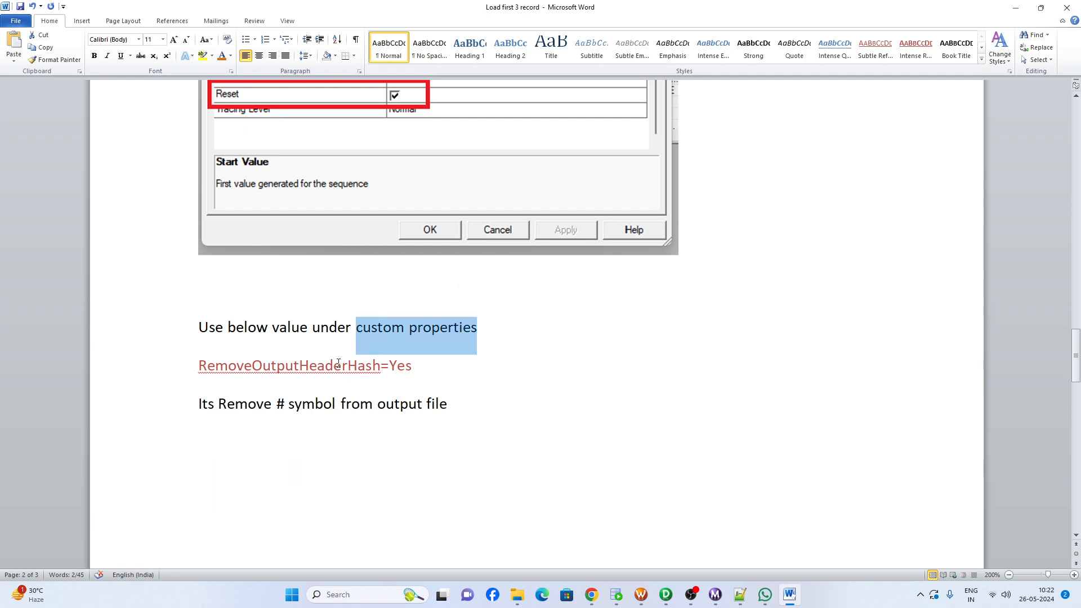
scroll(326, 376, "up", 3)
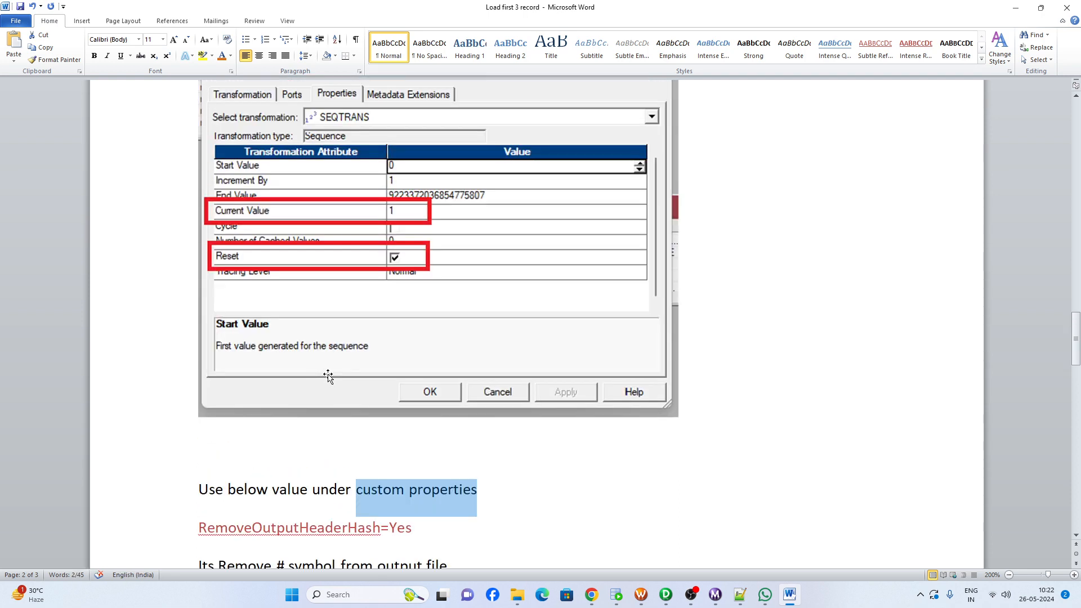
- Switch to Informatica PowerCenter Designer and add the Oracle_src EMPLOYEES source to a new mapping named Load_first_3_Record
left_click(666, 594)
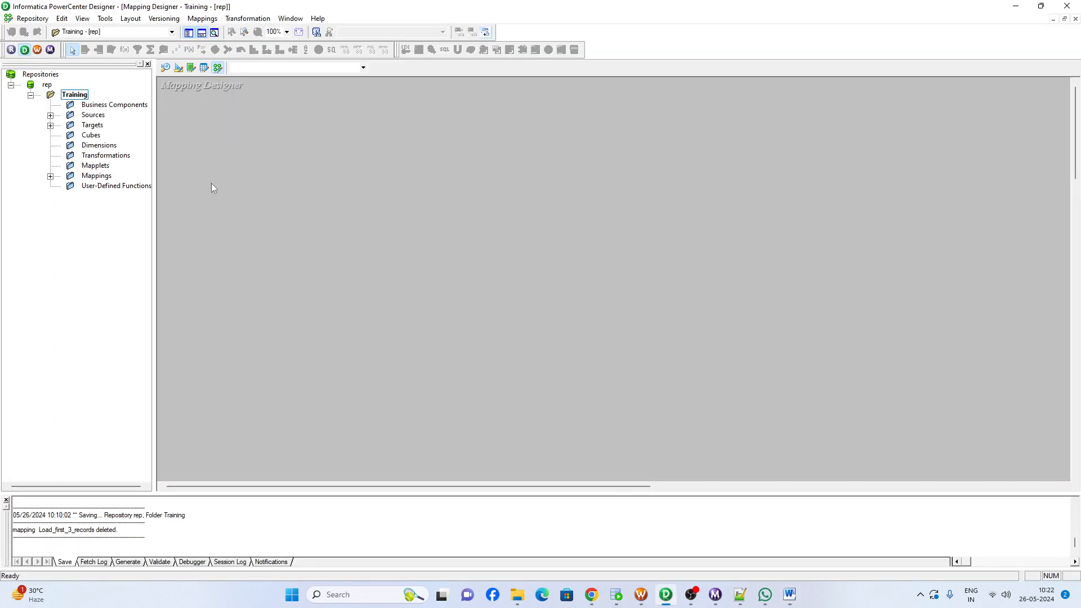
left_click(101, 176)
double_click(101, 178)
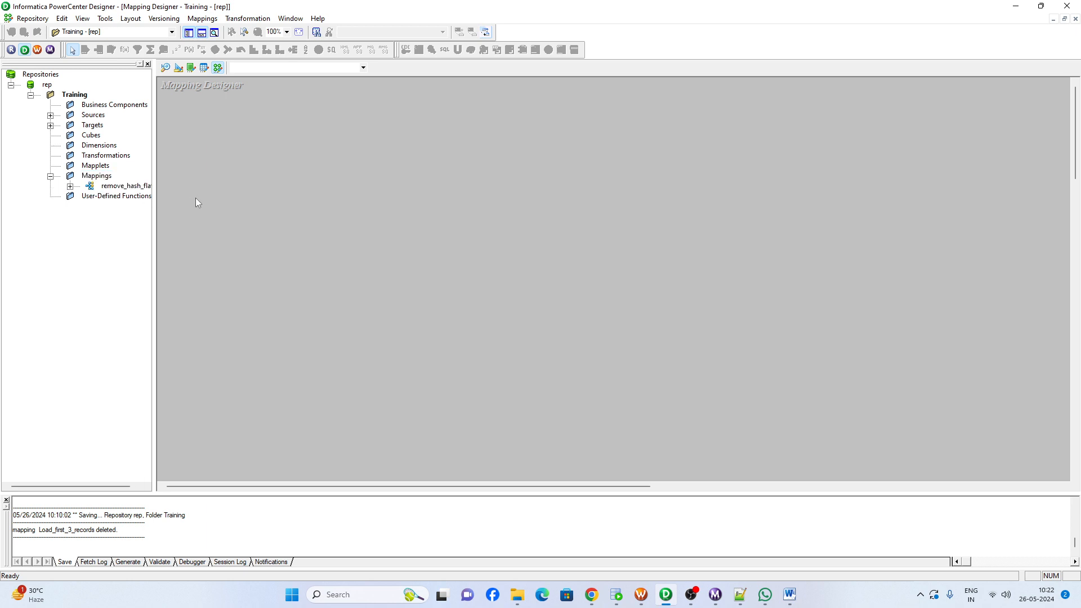
left_click(94, 116)
double_click(94, 116)
double_click(119, 125)
left_click(135, 136)
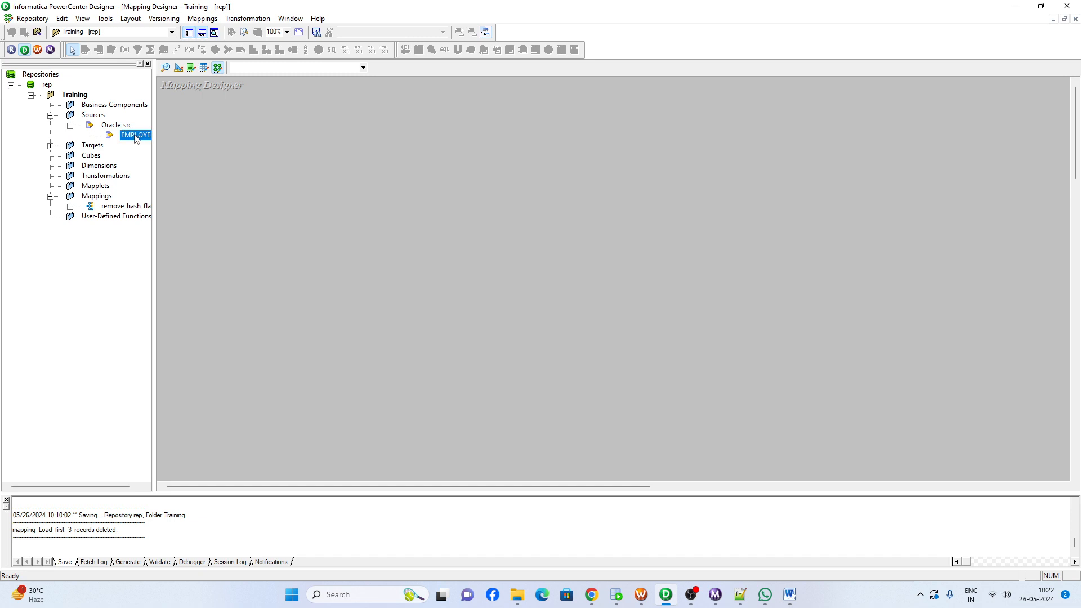
left_click_drag(180, 142, 389, 163)
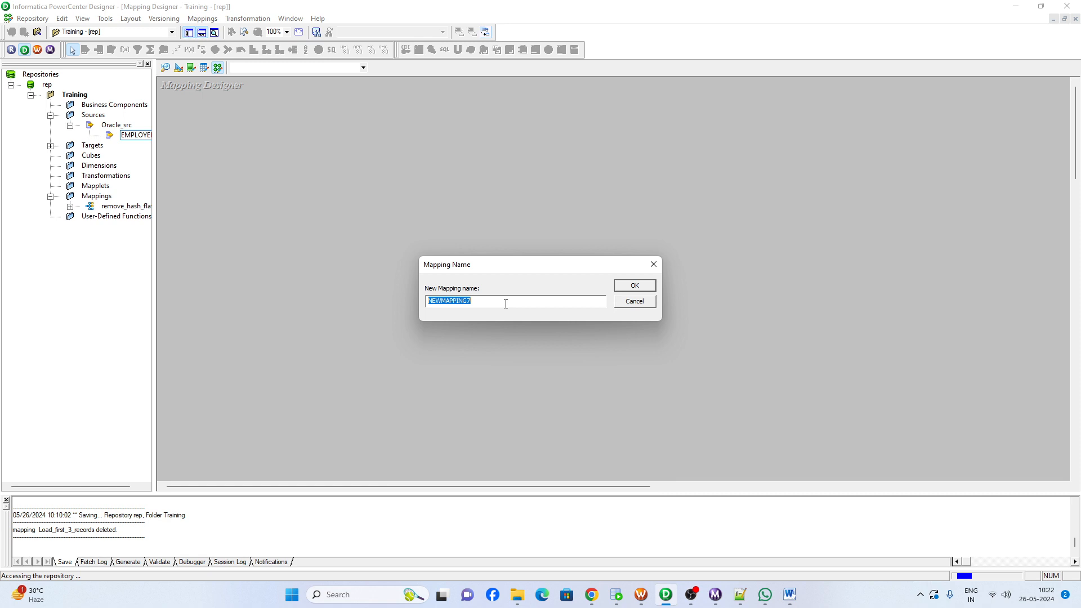
type("Load_first_3_Record")
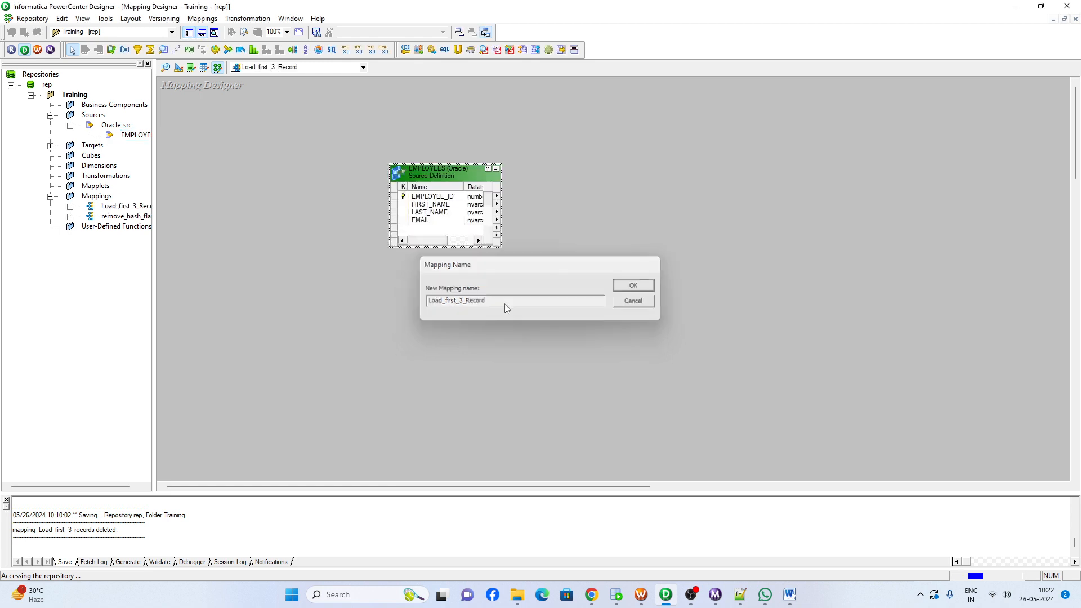
- Arrange the EMPLOYEES source and its source qualifier side by side and add an Expression transformation beyond the qualifier
left_click_drag(425, 178, 298, 158)
left_click_drag(484, 221, 438, 159)
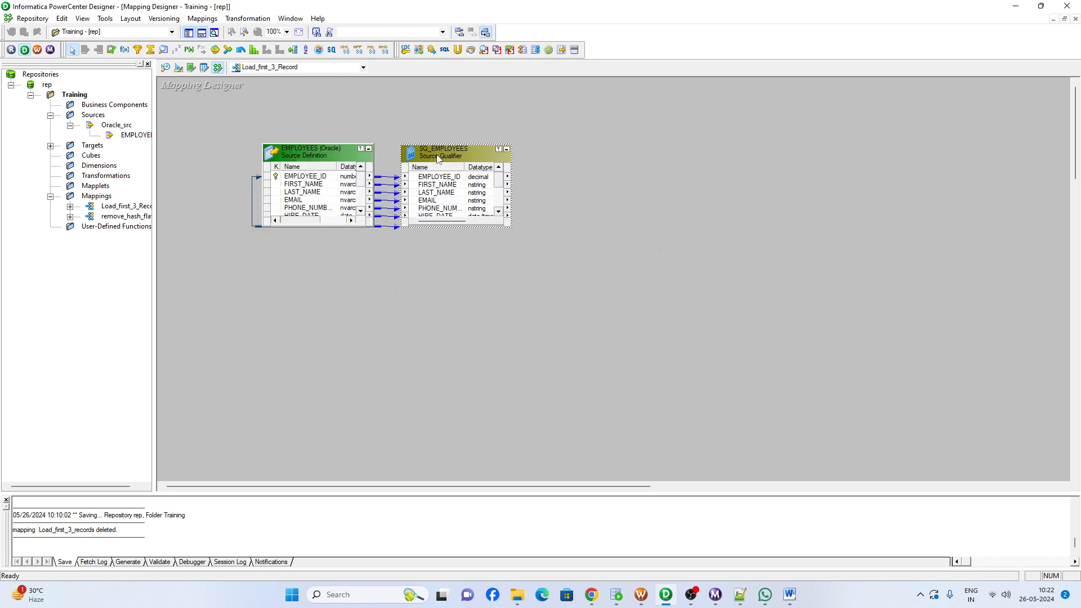
left_click(124, 50)
left_click_drag(608, 142, 770, 231)
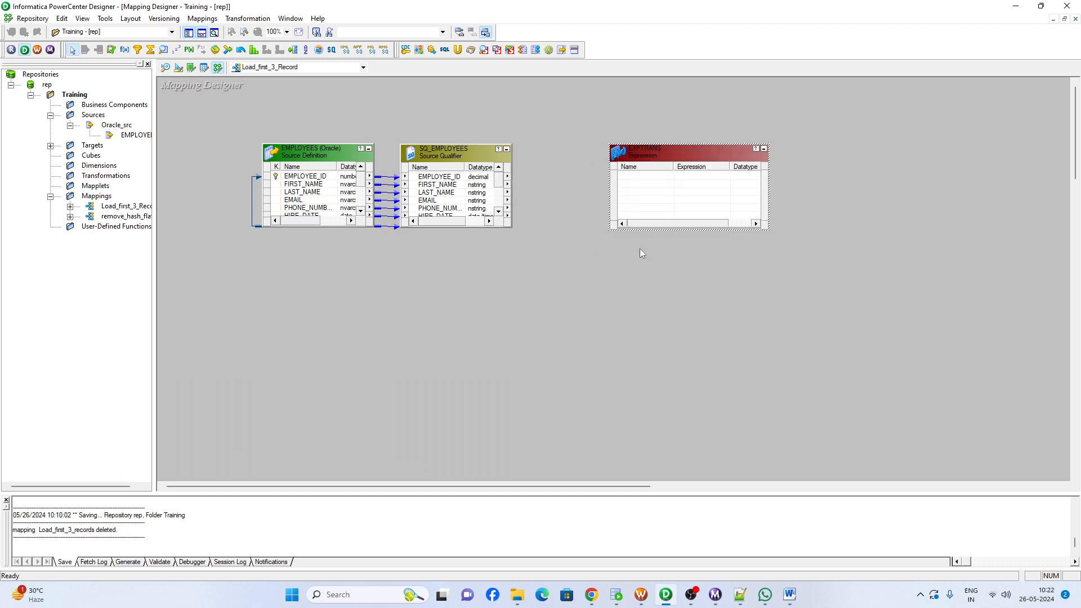
- Link all ports of the SQ_EMPLOYEES source qualifier to the Expression transformation
left_click(442, 184)
right_click(442, 184)
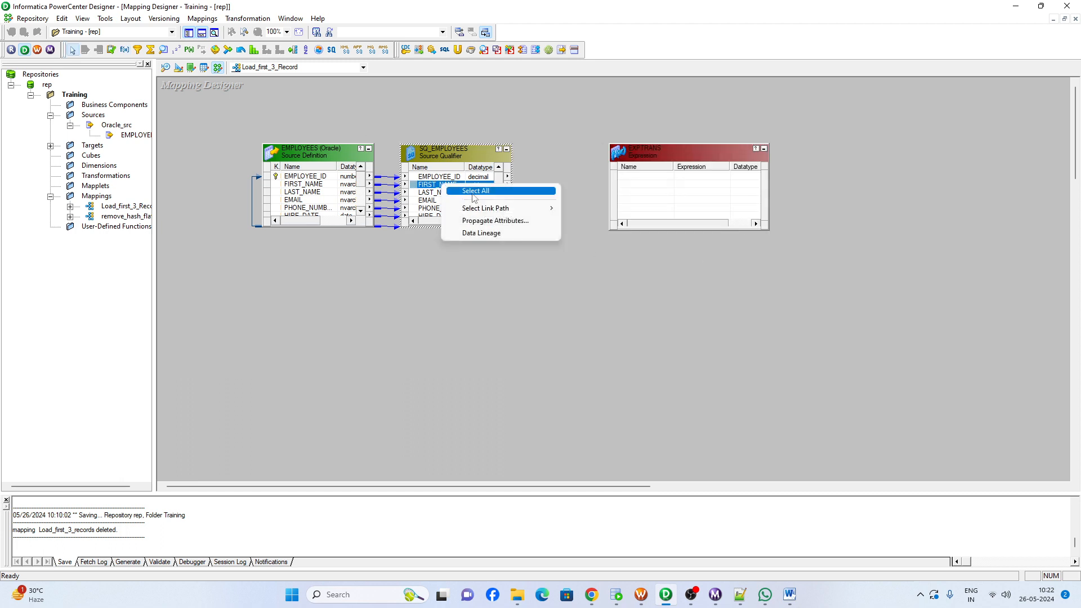
left_click(476, 191)
left_click_drag(446, 185, 646, 190)
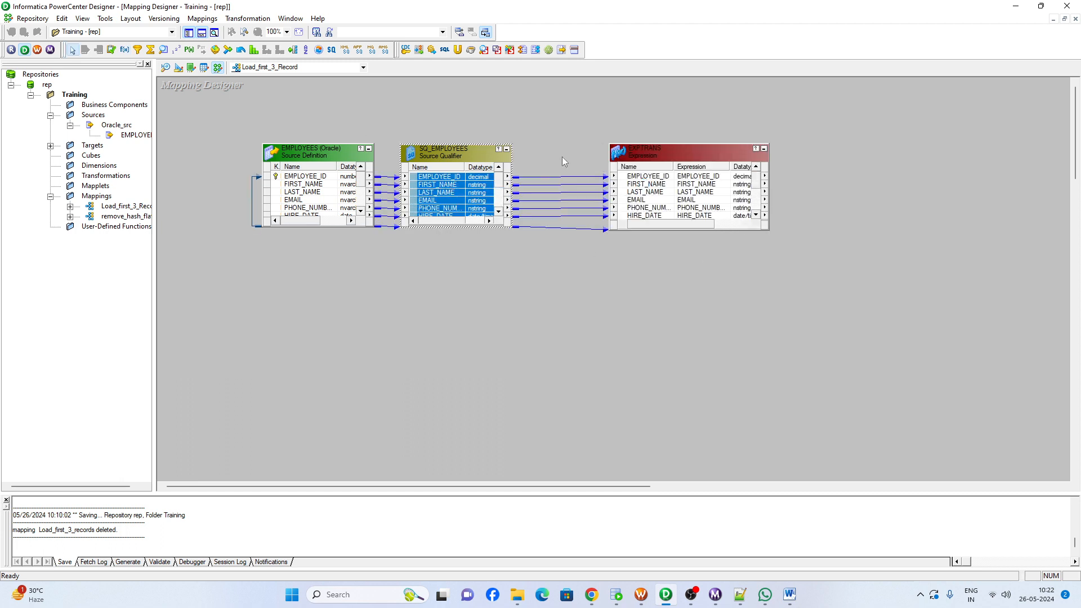
left_click(529, 145)
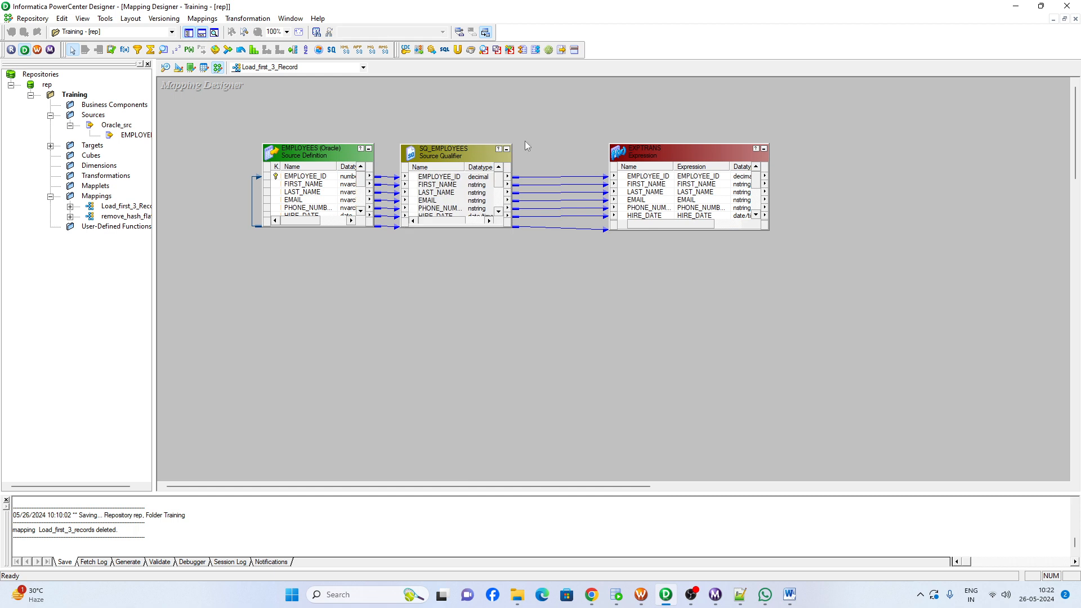
- Add a Sequence Generator transformation below the source qualifier and link its NEXTVAL port to the Expression transformation
left_click(176, 52)
left_click_drag(416, 280, 504, 370)
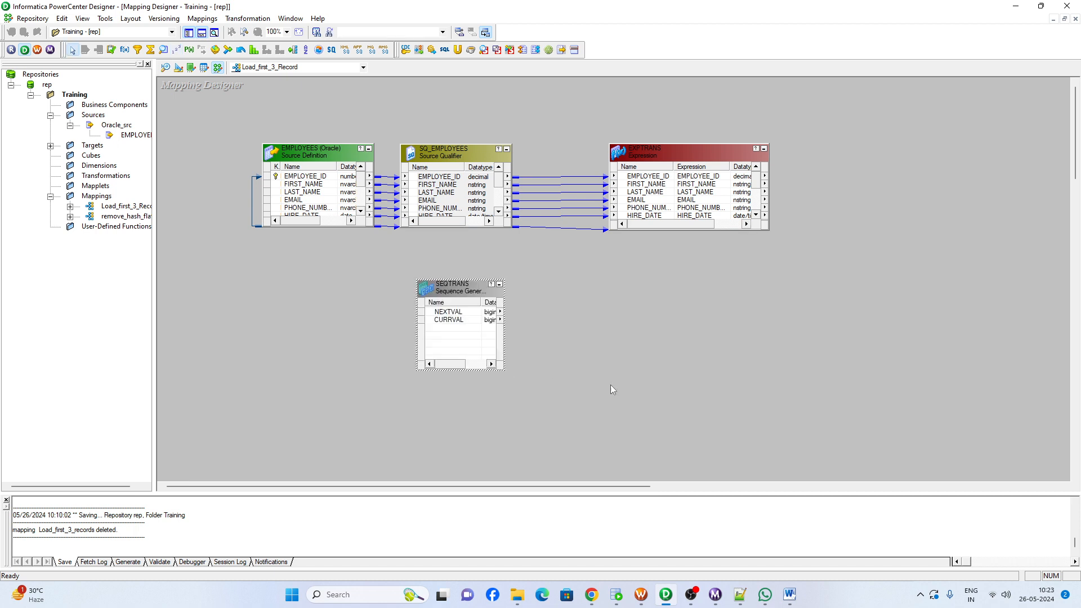
left_click_drag(450, 311, 729, 224)
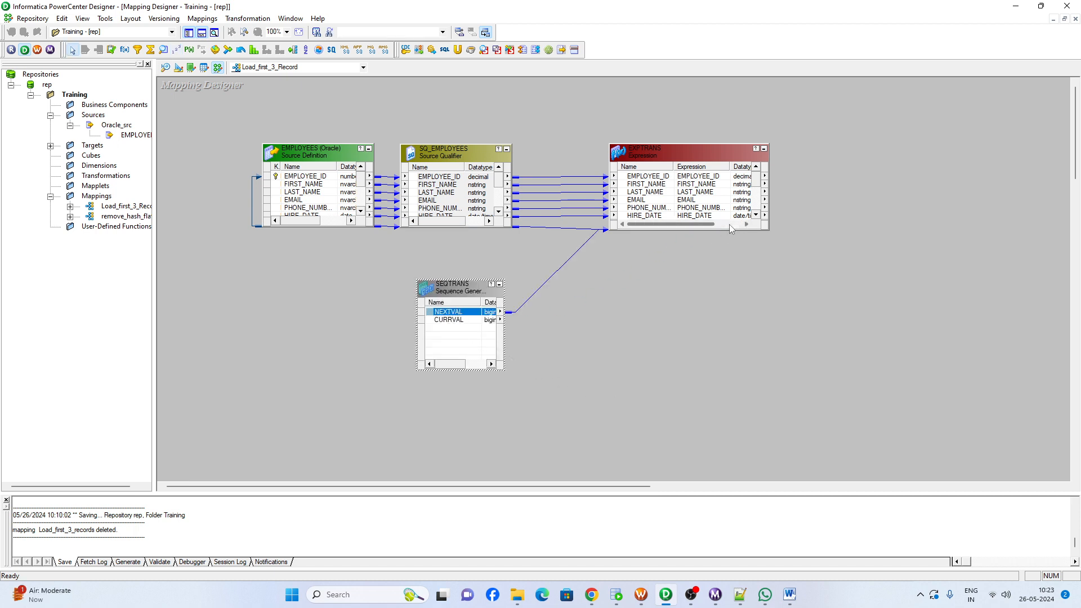
left_click(645, 210)
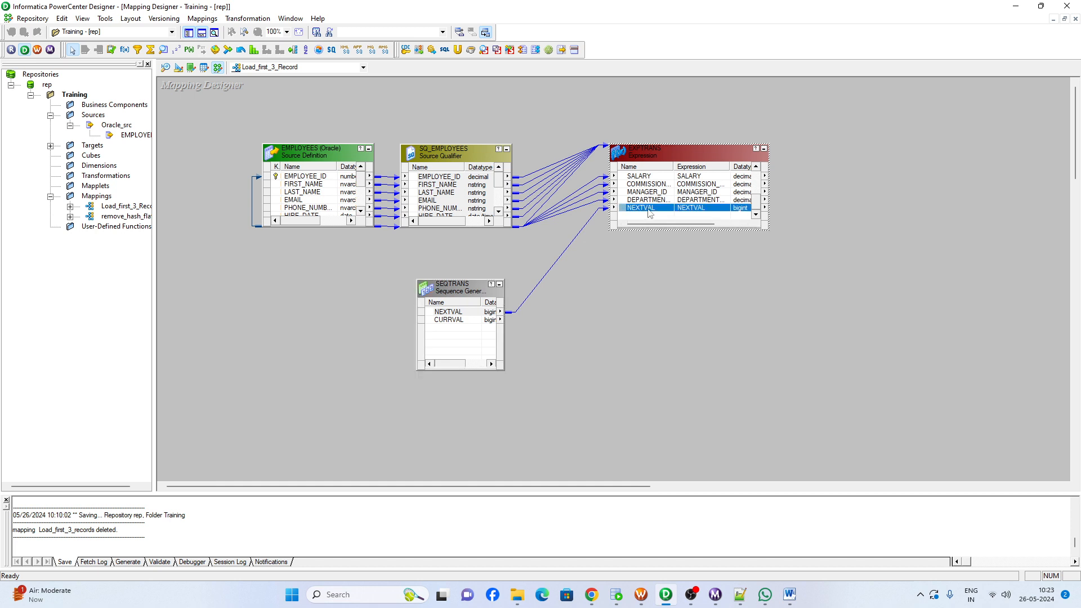
- Enable the Reset option in the properties of the SEQTRANS Sequence Generator
double_click(449, 290)
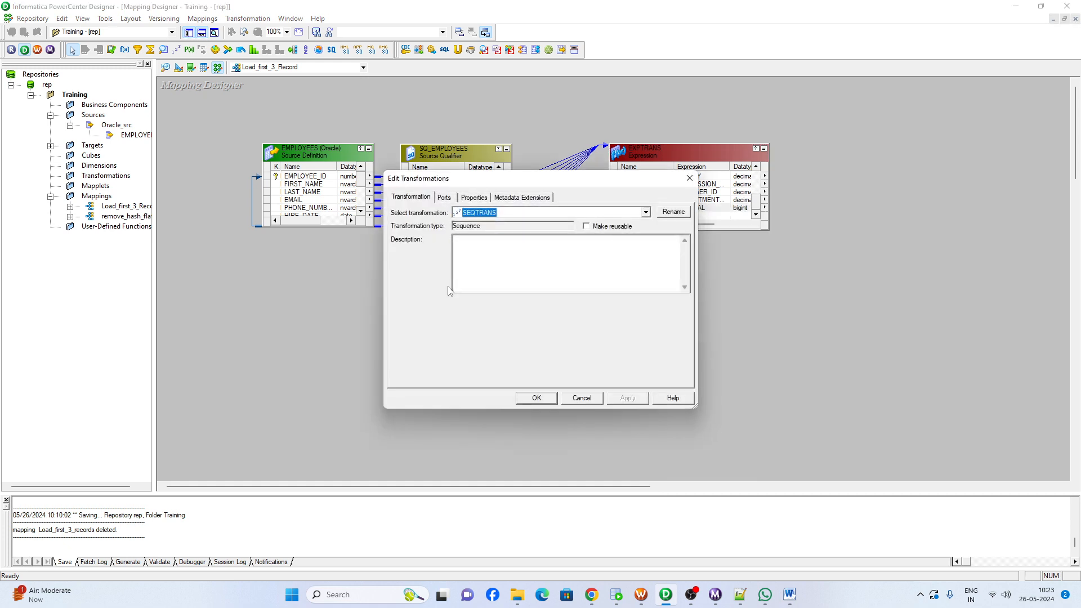
left_click(473, 198)
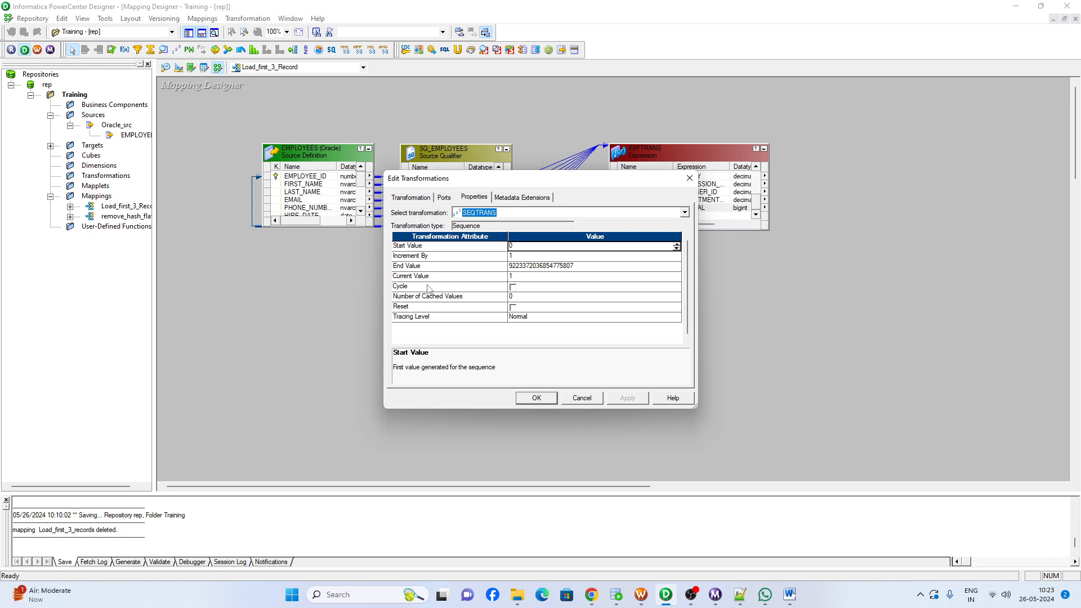
left_click(515, 276)
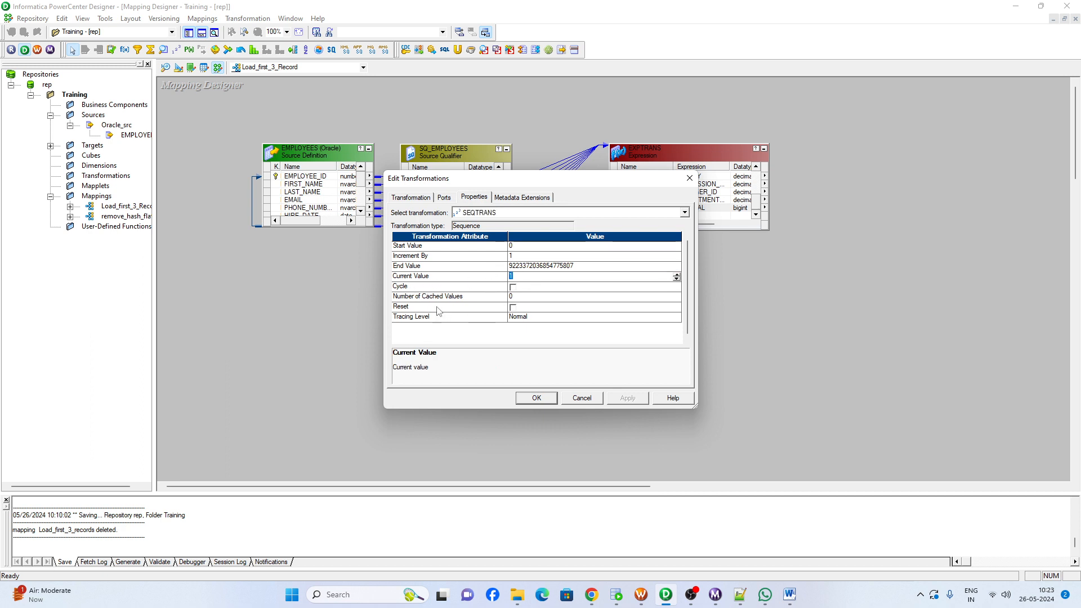
left_click(419, 309)
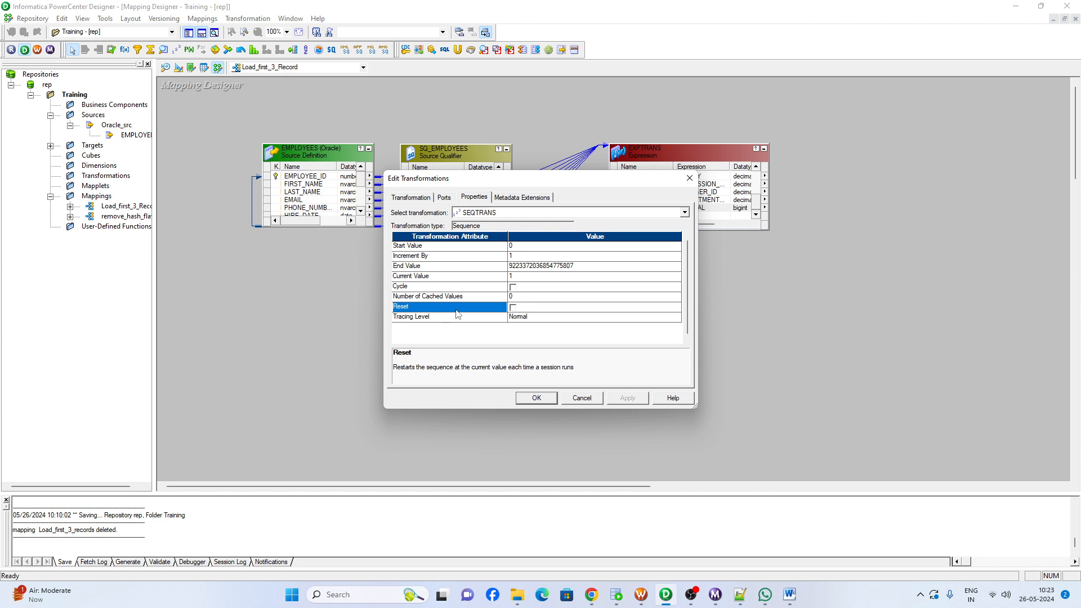
left_click(513, 308)
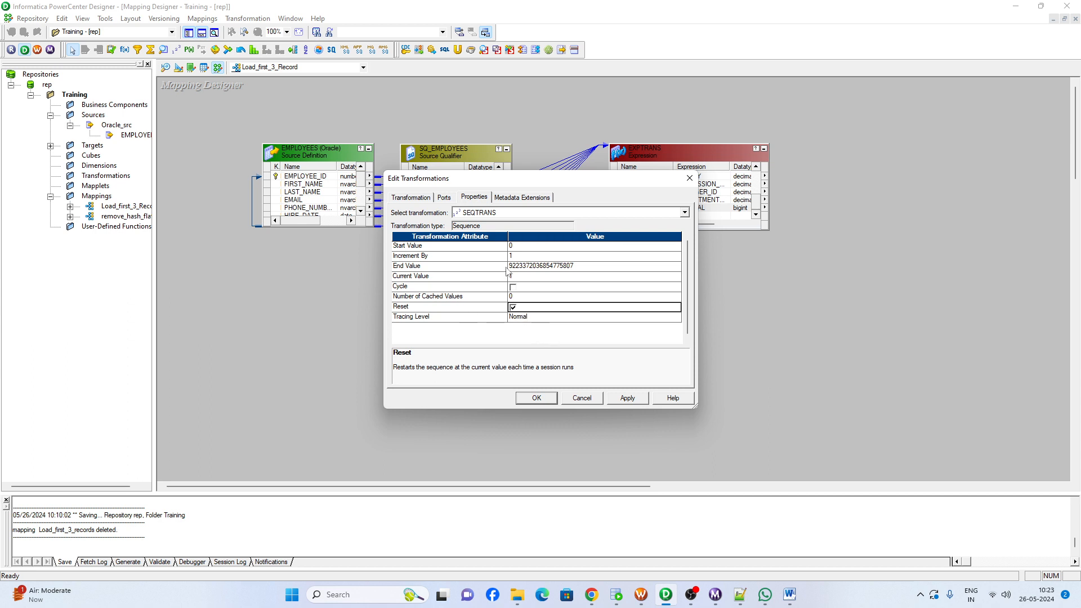
left_click(536, 398)
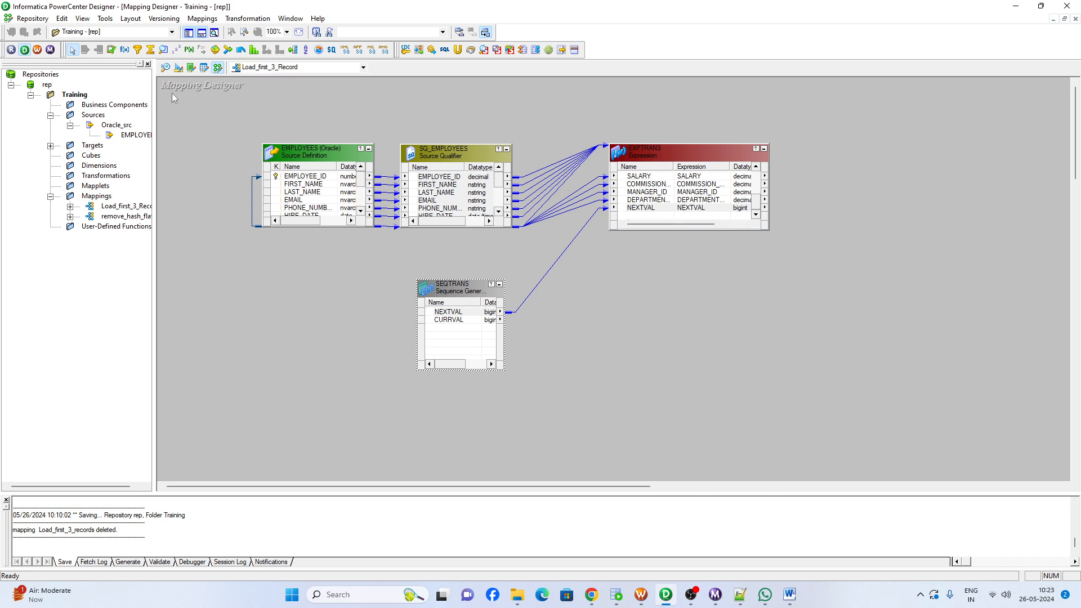
- Add a Filter transformation after the Expression and link all of the Expression's ports to it
left_click(137, 52)
left_click_drag(868, 143, 958, 265)
right_click(683, 192)
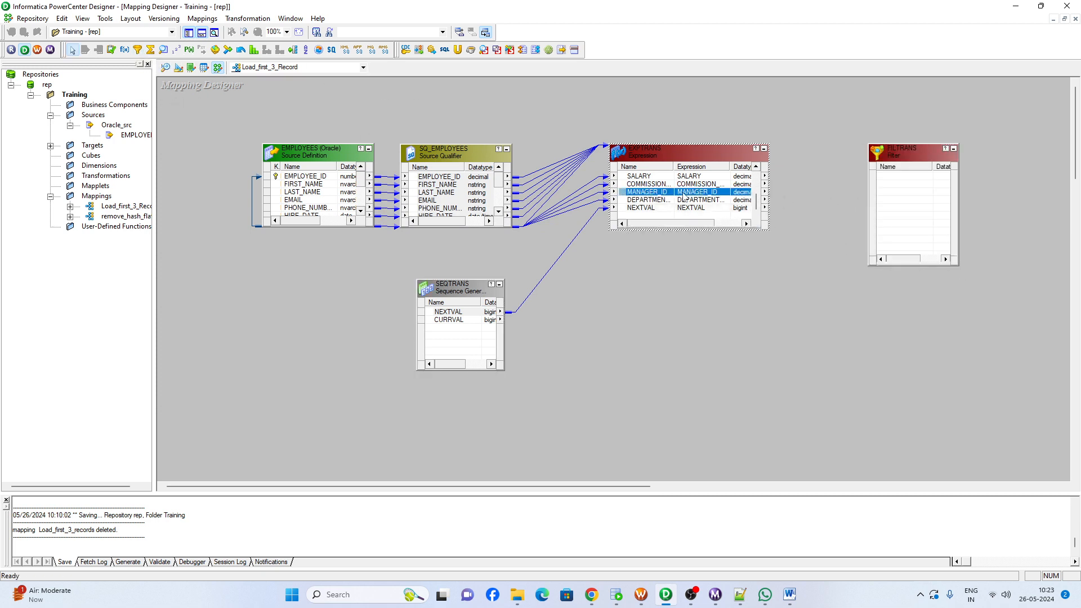
left_click(701, 201)
left_click_drag(692, 190, 900, 194)
- Replace the filter condition of the FILTRANS transformation with NEXTVAL<=3
double_click(908, 152)
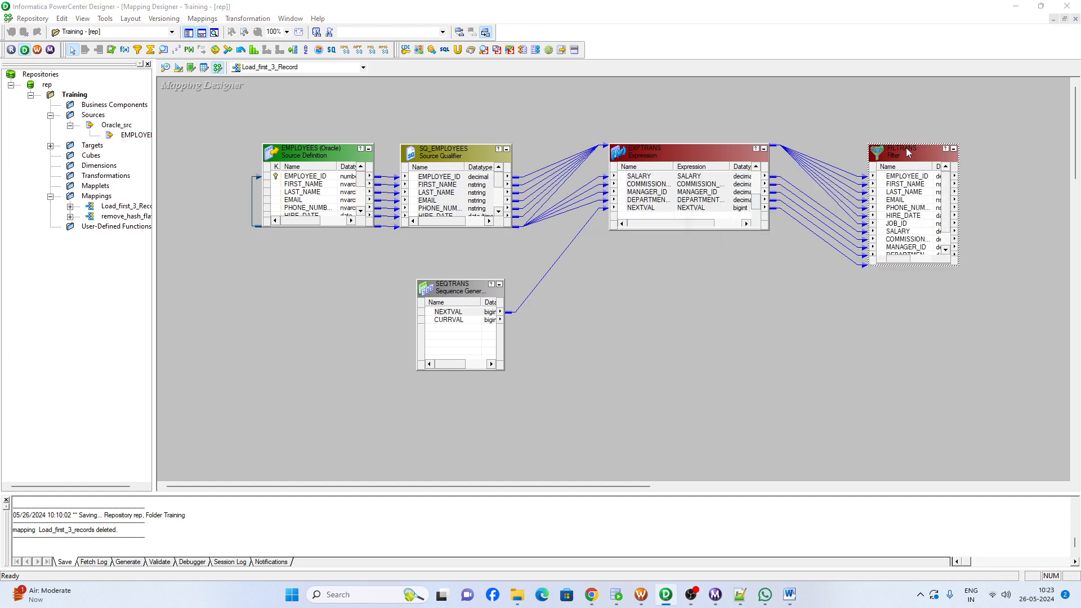
left_click(474, 198)
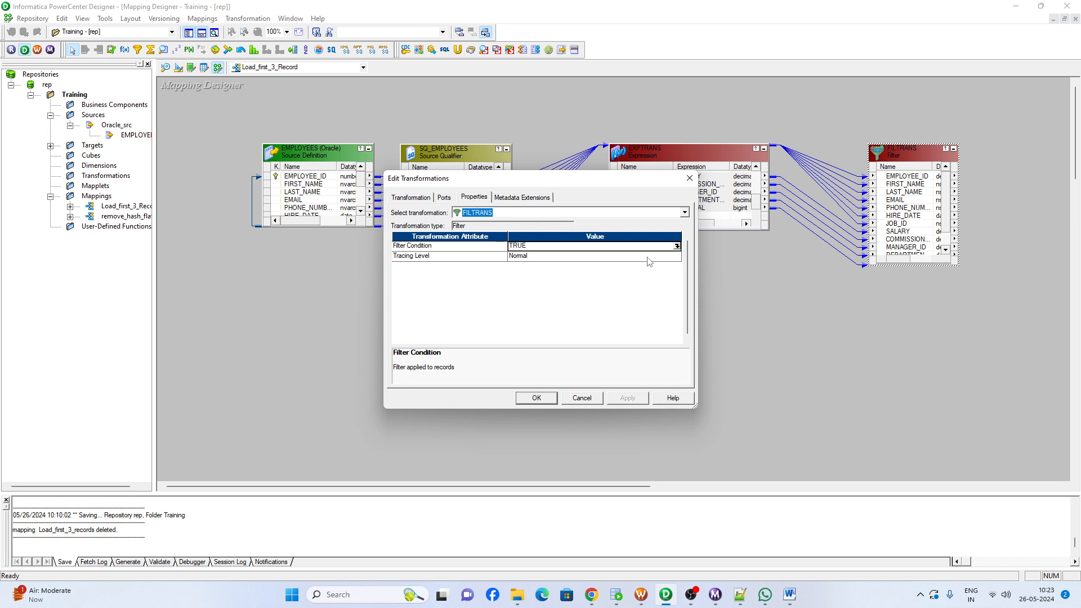
left_click(677, 247)
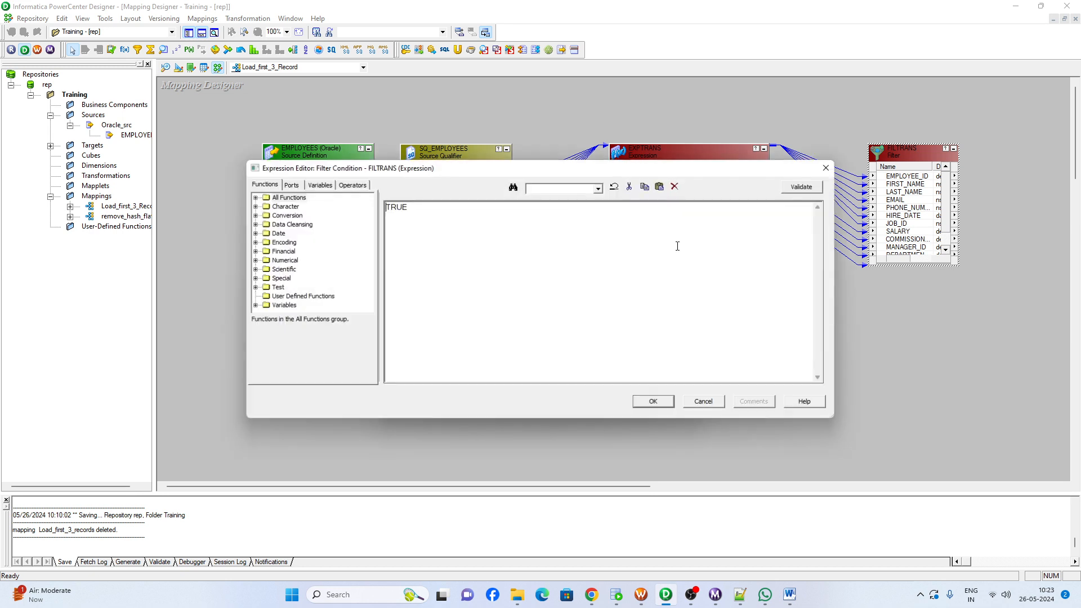
left_click(291, 184)
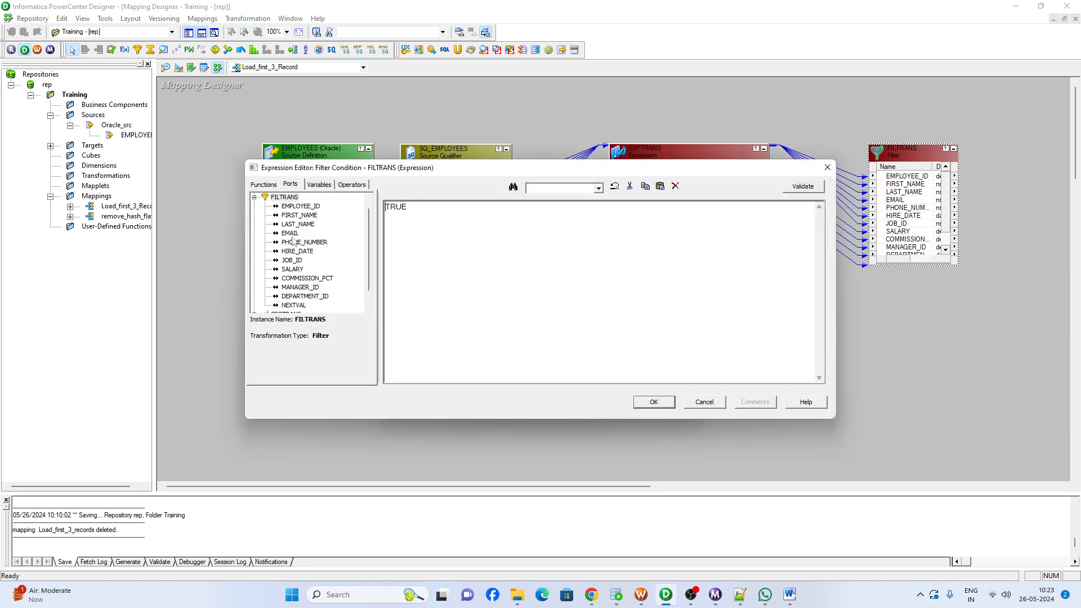
double_click(294, 305)
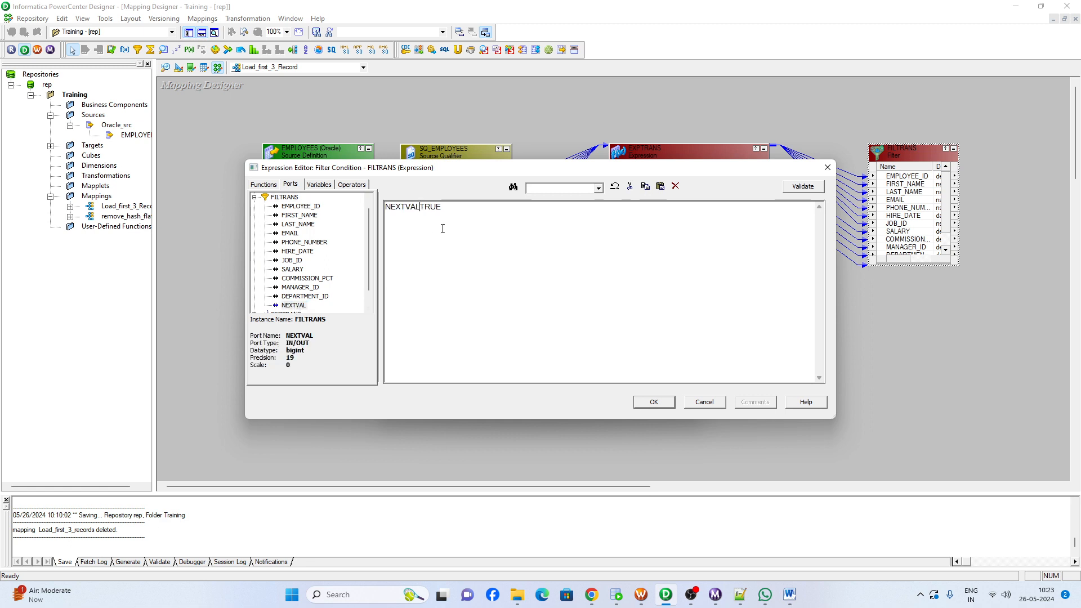
type("<=3")
key("Delete")
key("Delete")
key("Delete")
key("Delete")
left_click(655, 402)
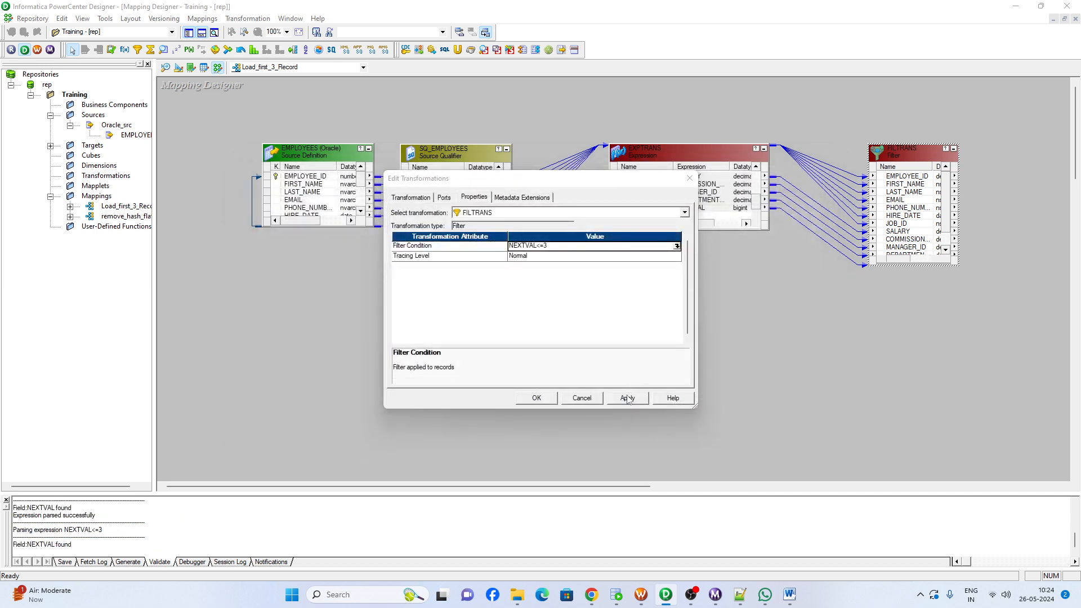
left_click(524, 398)
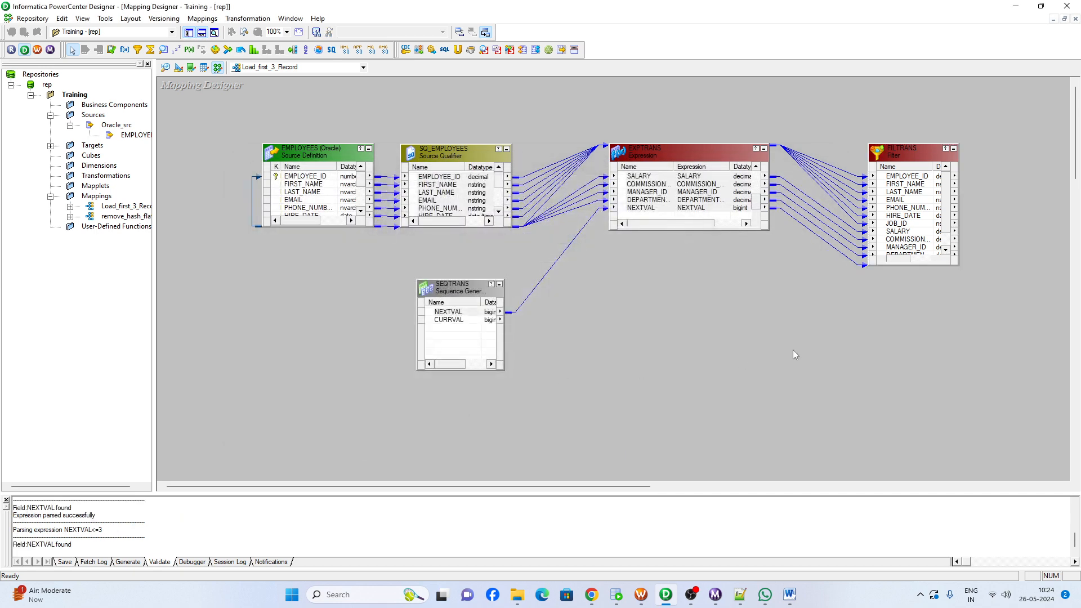
- Add the FF_Employee flat file target to the mapping after the Filter transformation
left_click(97, 147)
double_click(96, 147)
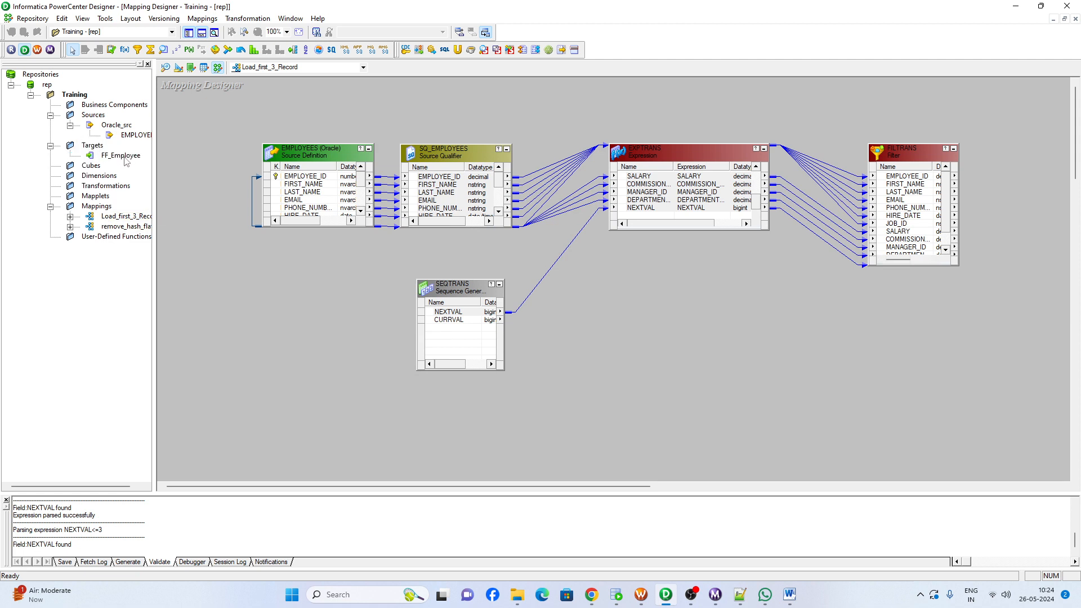
left_click_drag(125, 158, 1018, 159)
left_click_drag(646, 488, 790, 488)
- Link all ports of the FILTRANS Filter to the matching ports of the FF_Employee target, checking that NEXTVAL stays unlinked
right_click(634, 178)
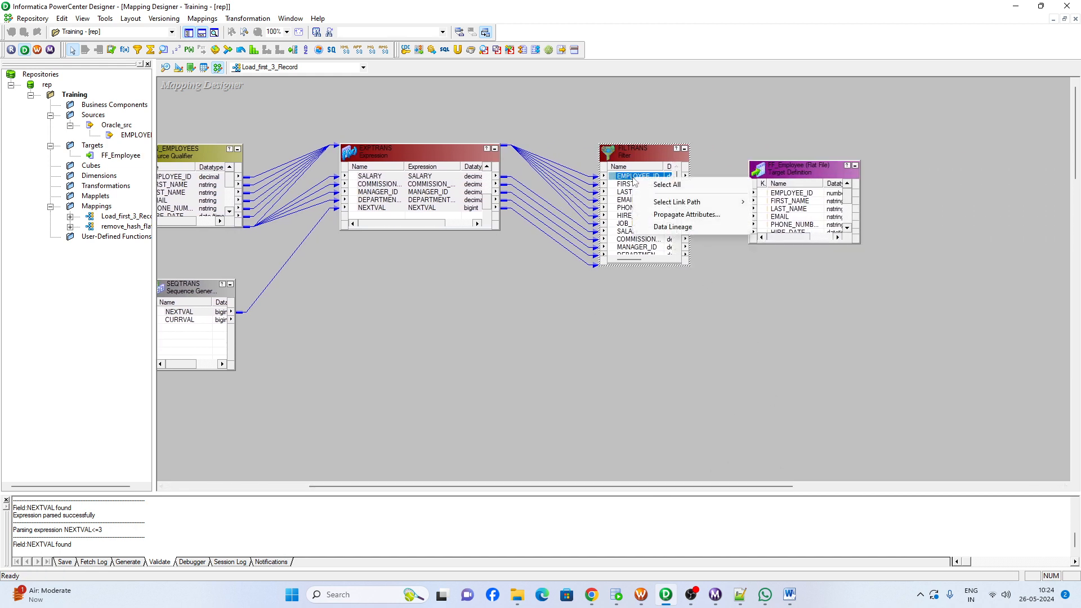
left_click(645, 186)
left_click_drag(645, 186, 783, 201)
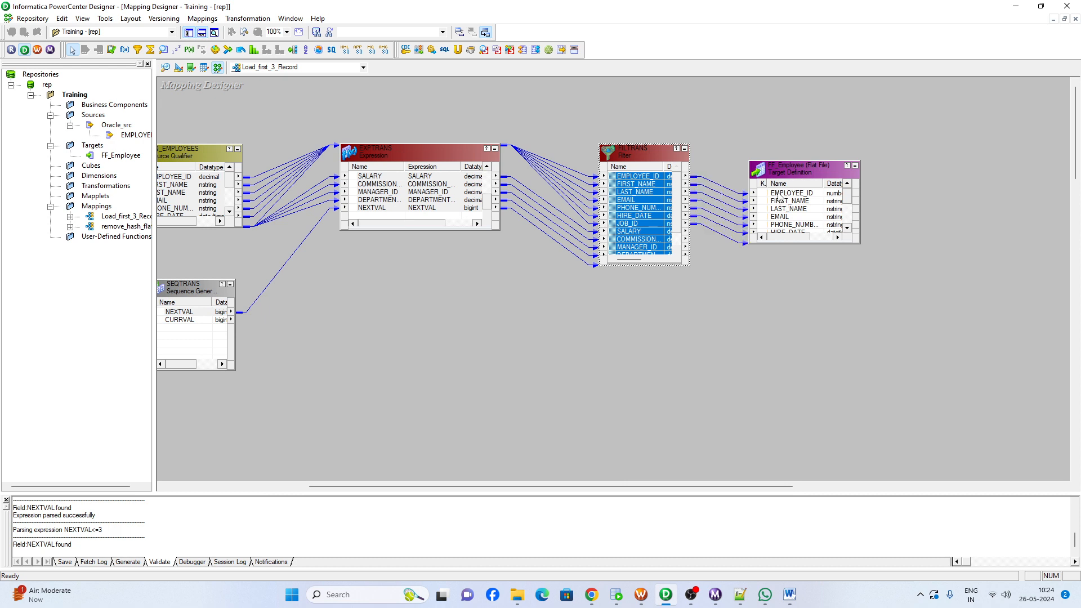
scroll(653, 228, "down", 2)
left_click(636, 248)
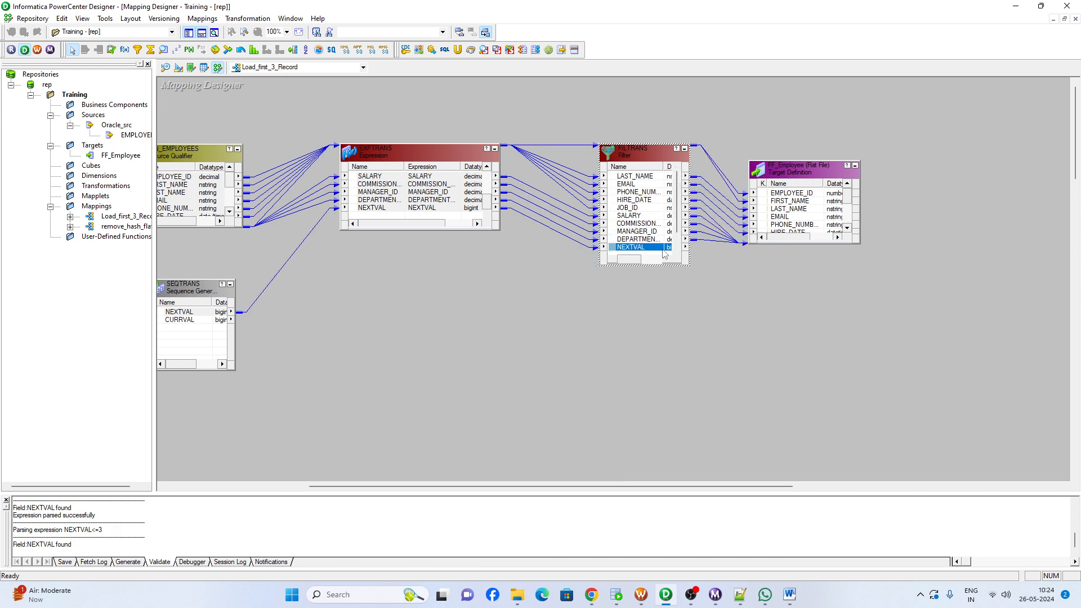
scroll(808, 210, "down", 2)
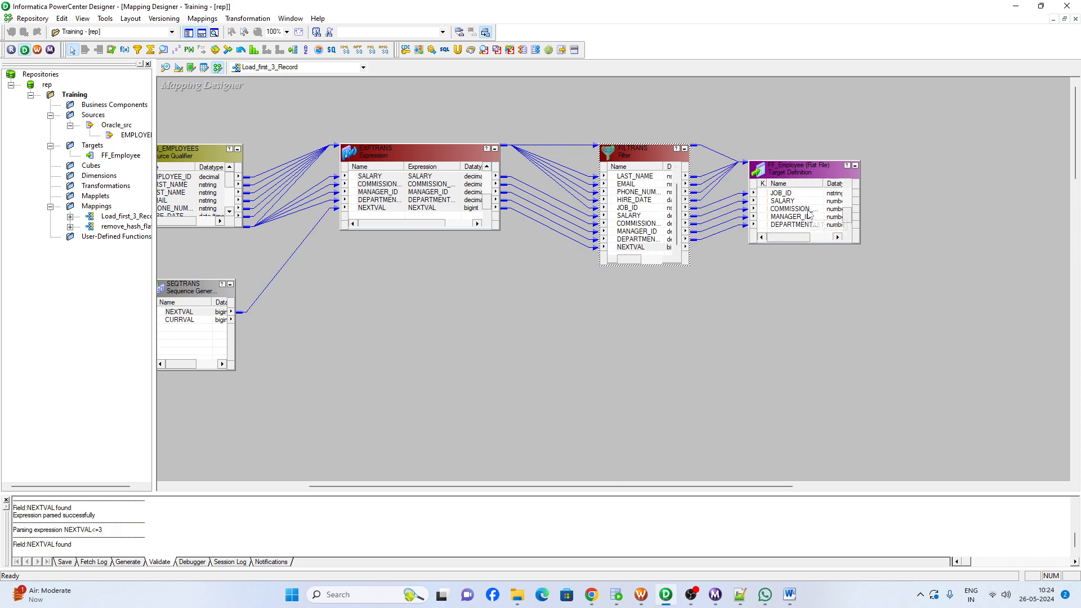
left_click(631, 248)
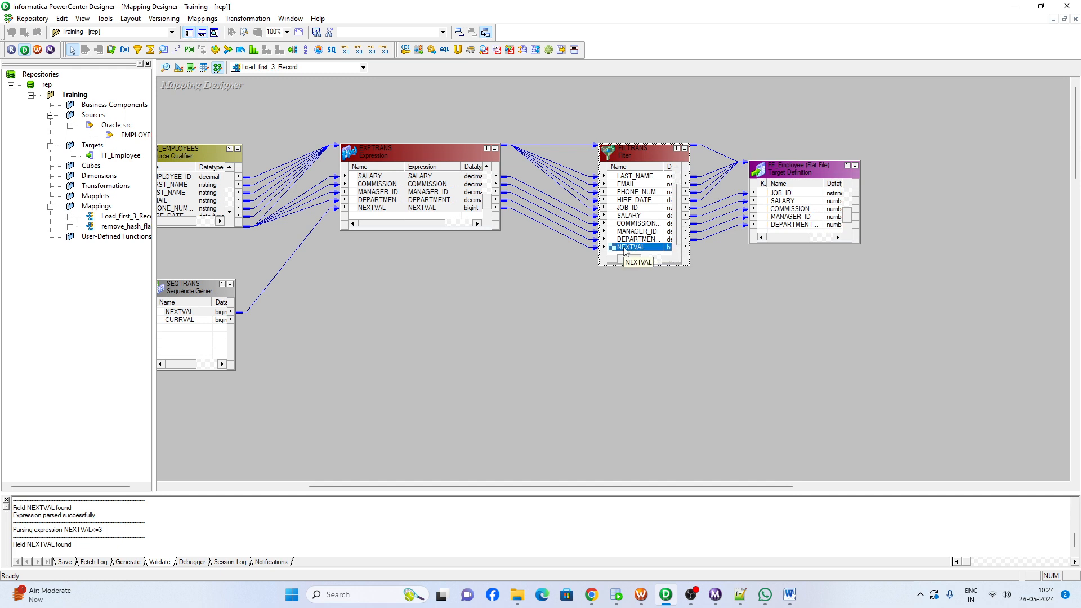
- Save the Load_first_3_Record mapping and arrange all of its objects in the workspace
left_click(488, 292)
key("ctrl+s")
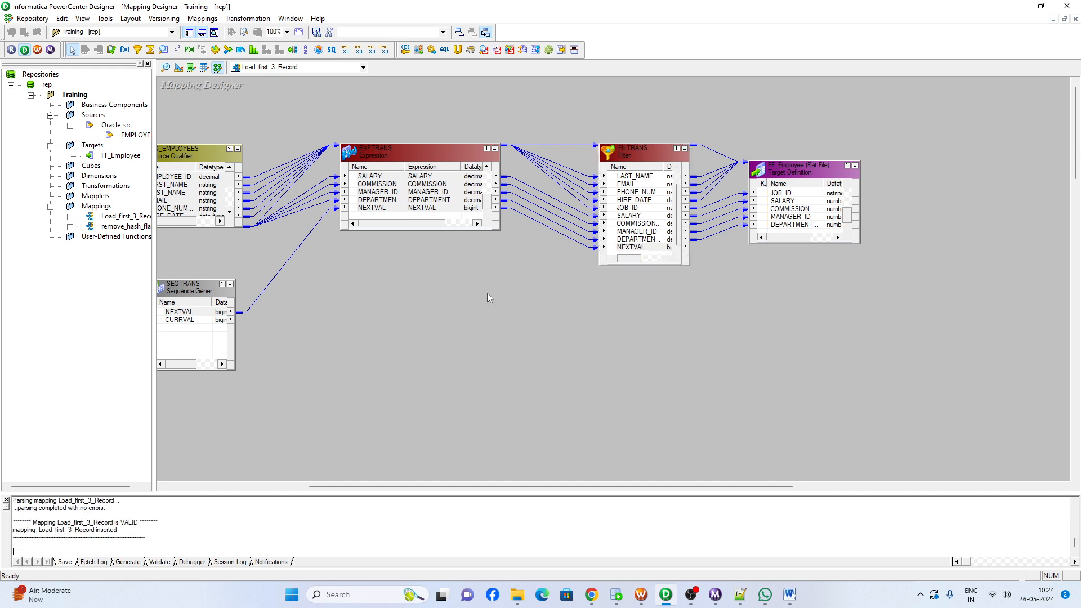
right_click(410, 267)
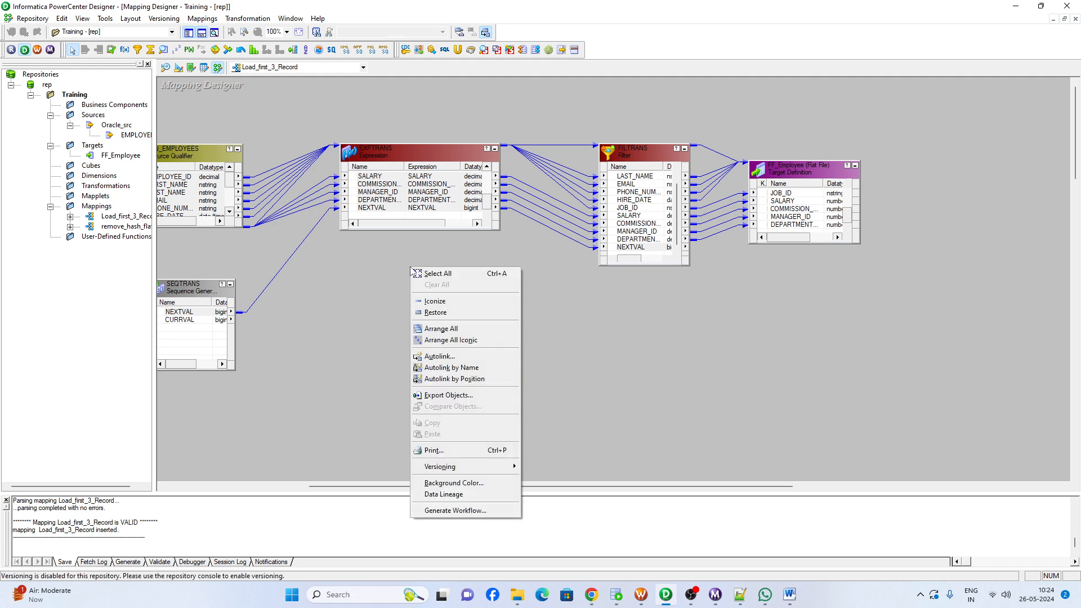
left_click(441, 329)
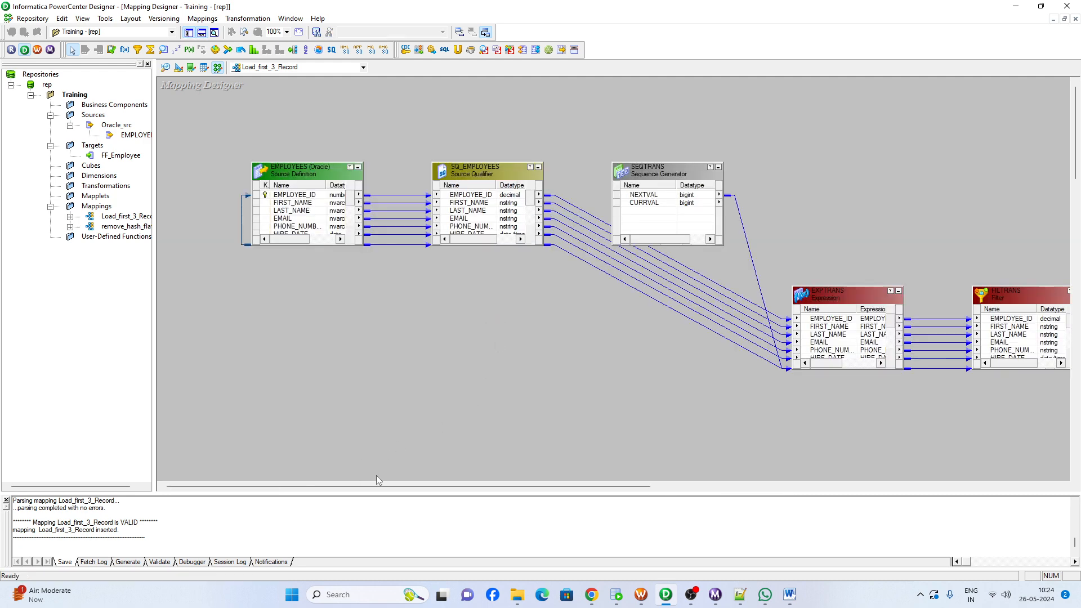
left_click_drag(376, 486, 477, 486)
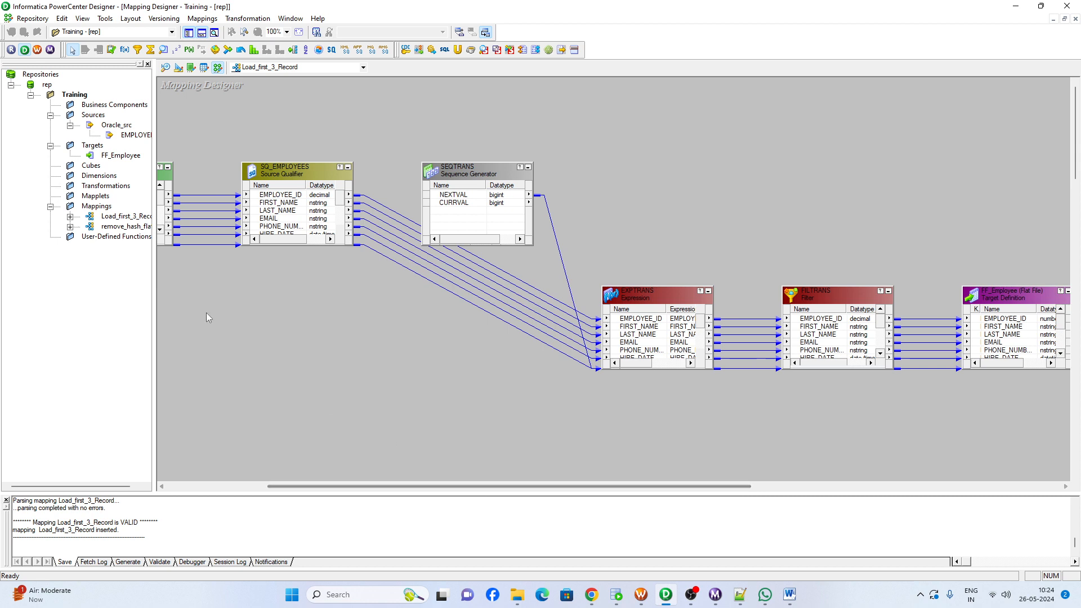
- Generate a workflow with a reusable session from the mapping, keeping the default service, connections and wf and s name prefixes
right_click(359, 293)
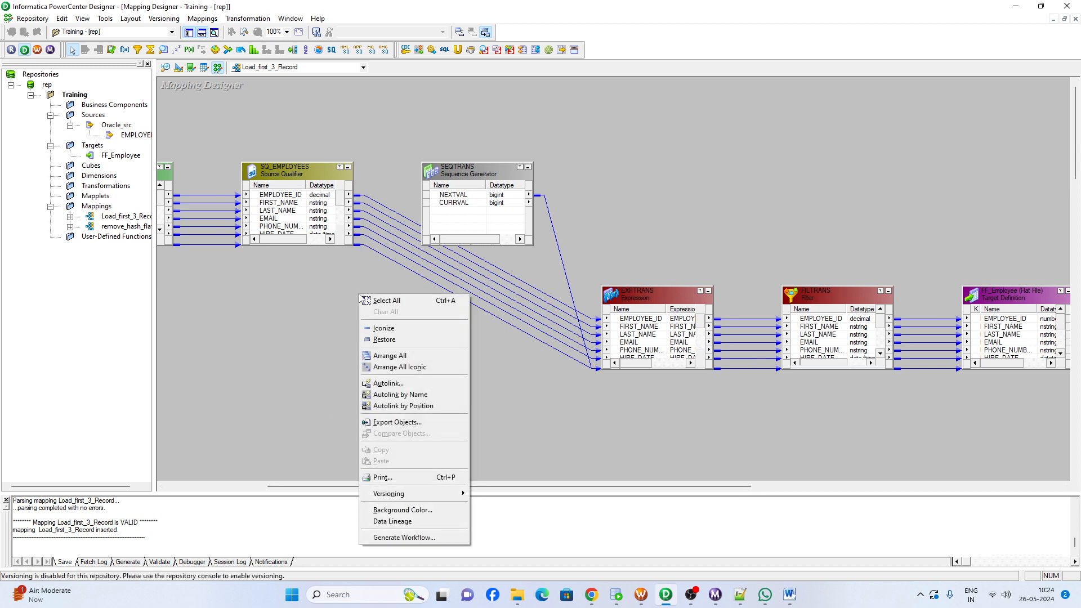
left_click(413, 539)
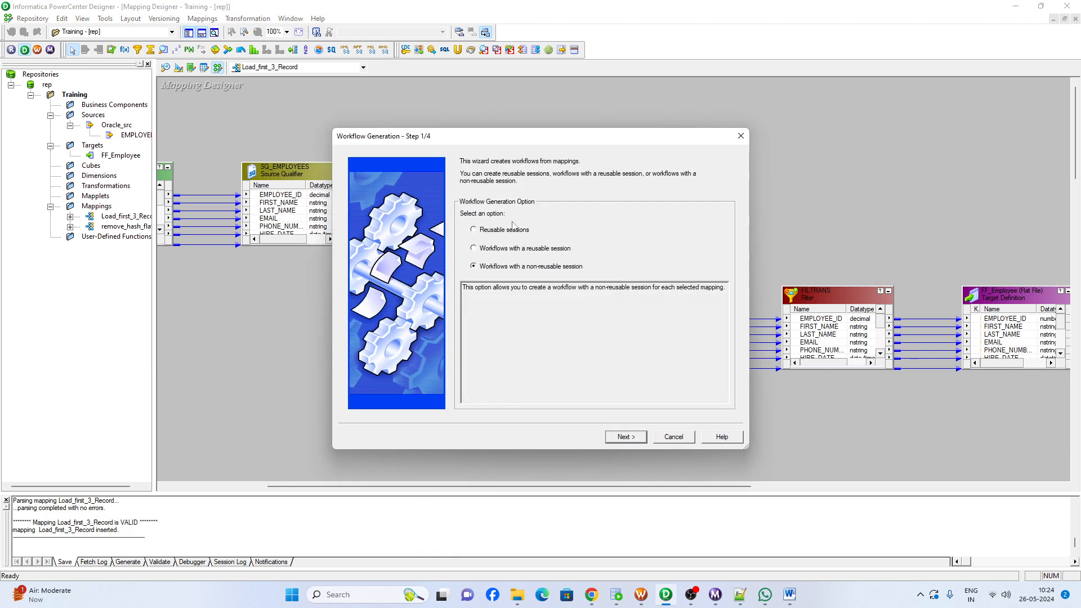
left_click(476, 249)
left_click(626, 439)
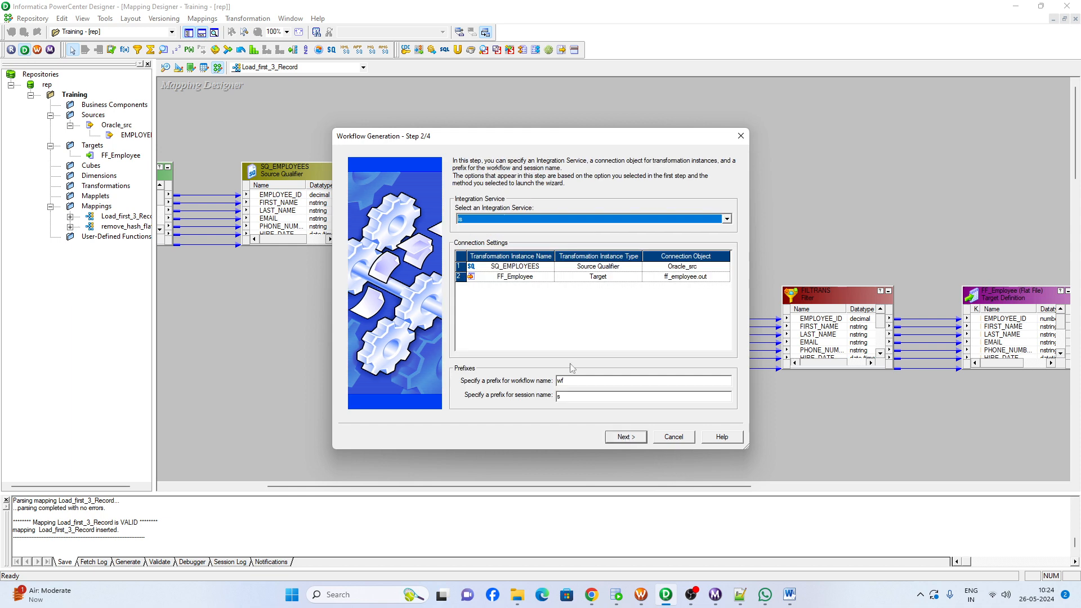
left_click(622, 439)
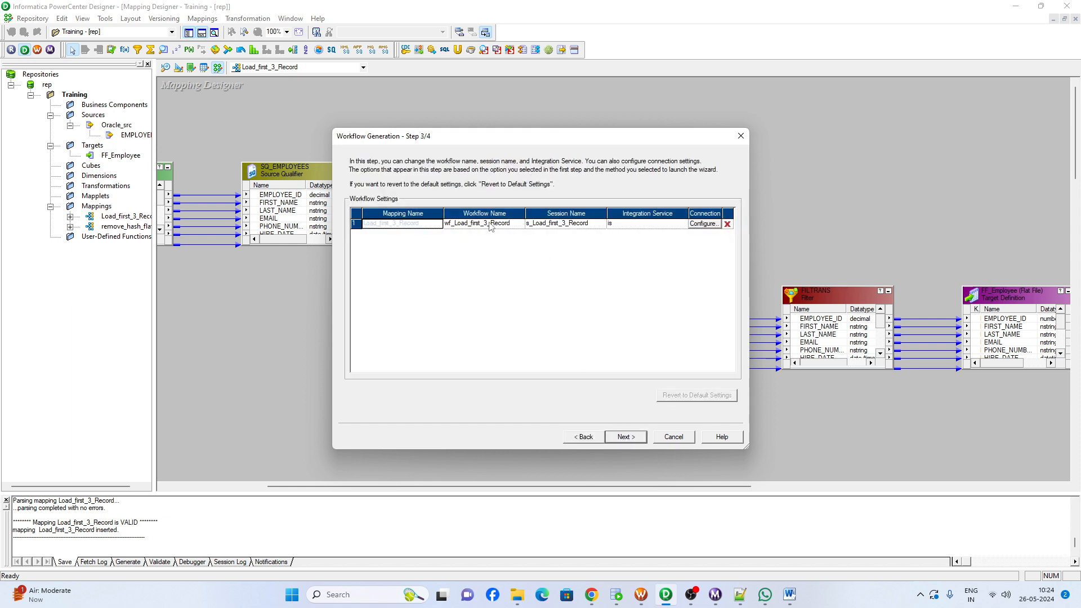
left_click(626, 437)
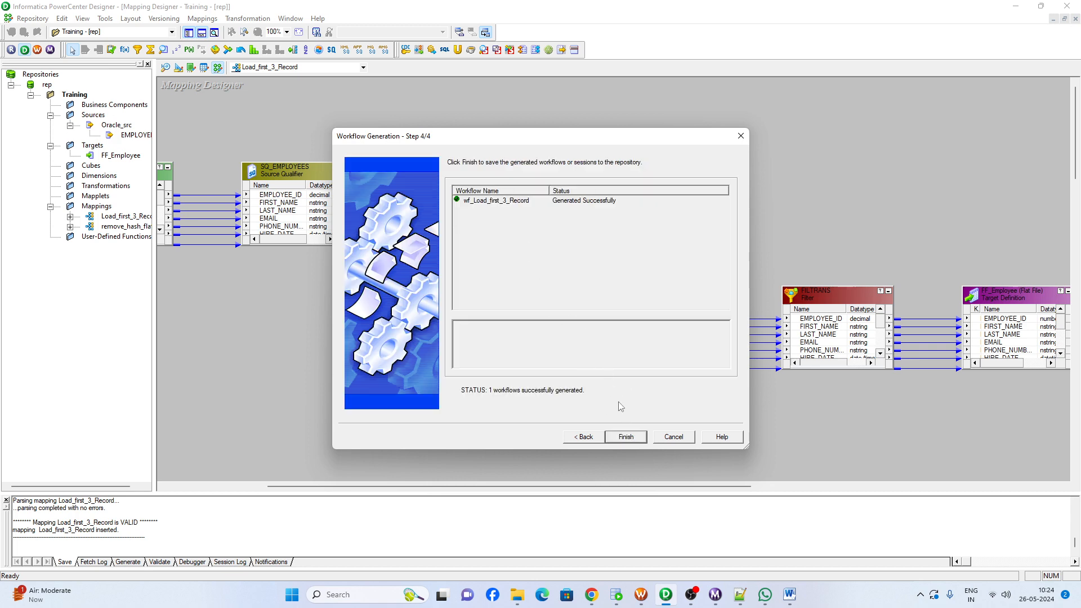
left_click(631, 438)
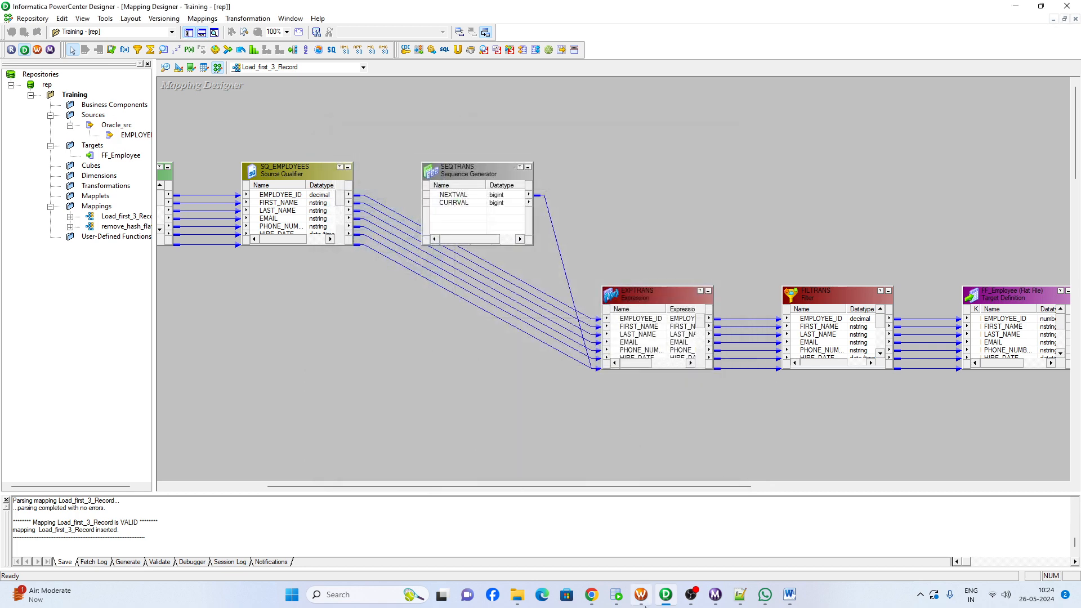
- Switch to Workflow Manager, disconnect and reopen the Training folder, and open the wf_Load_first_3_Record workflow in the Workflow Designer
left_click(642, 596)
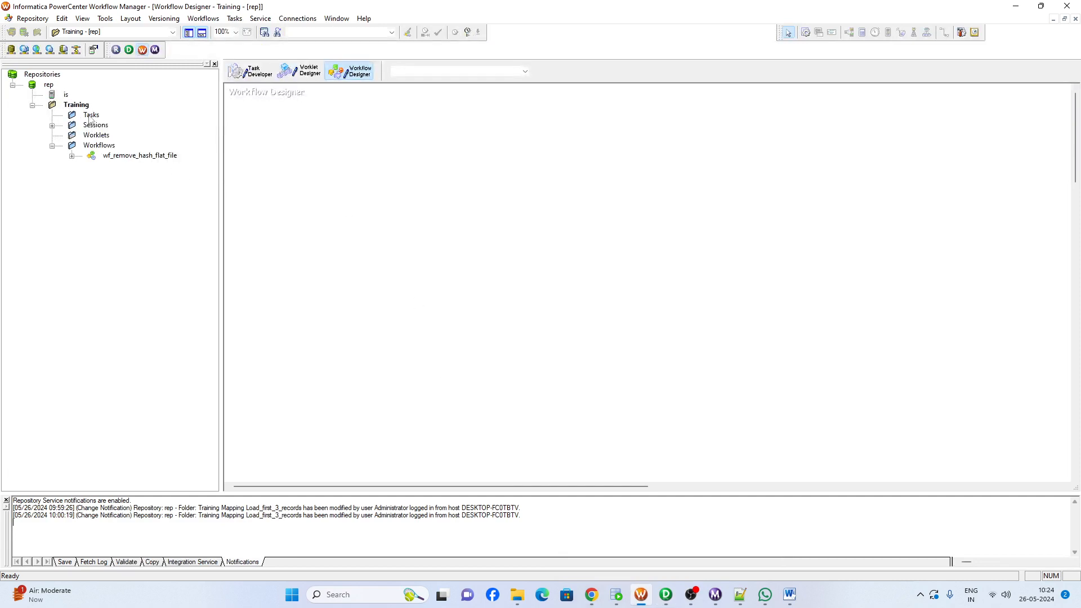
left_click(78, 105)
right_click(79, 107)
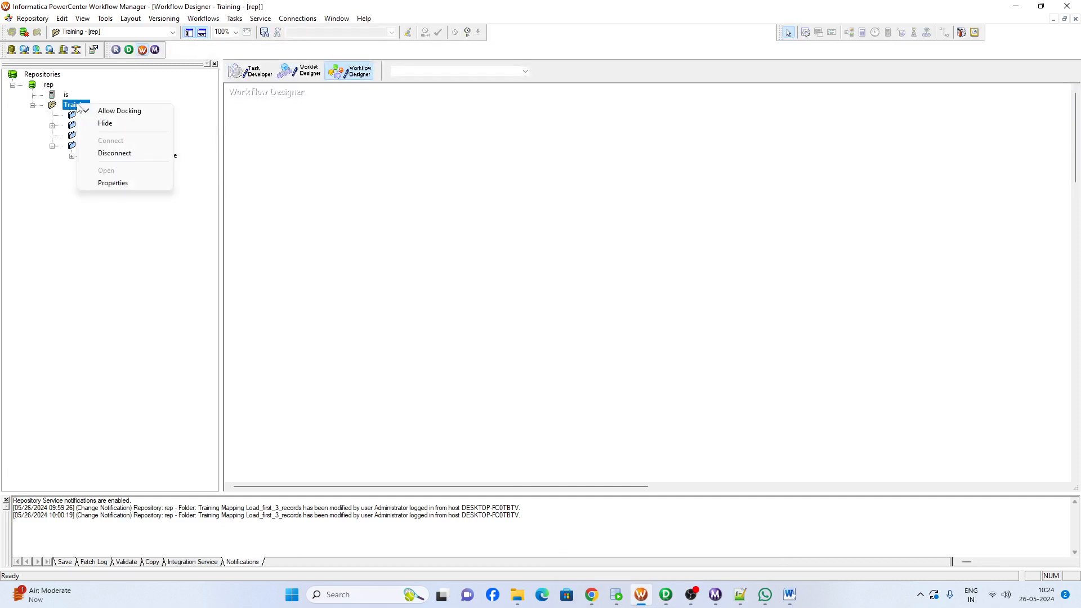
left_click(117, 154)
double_click(75, 104)
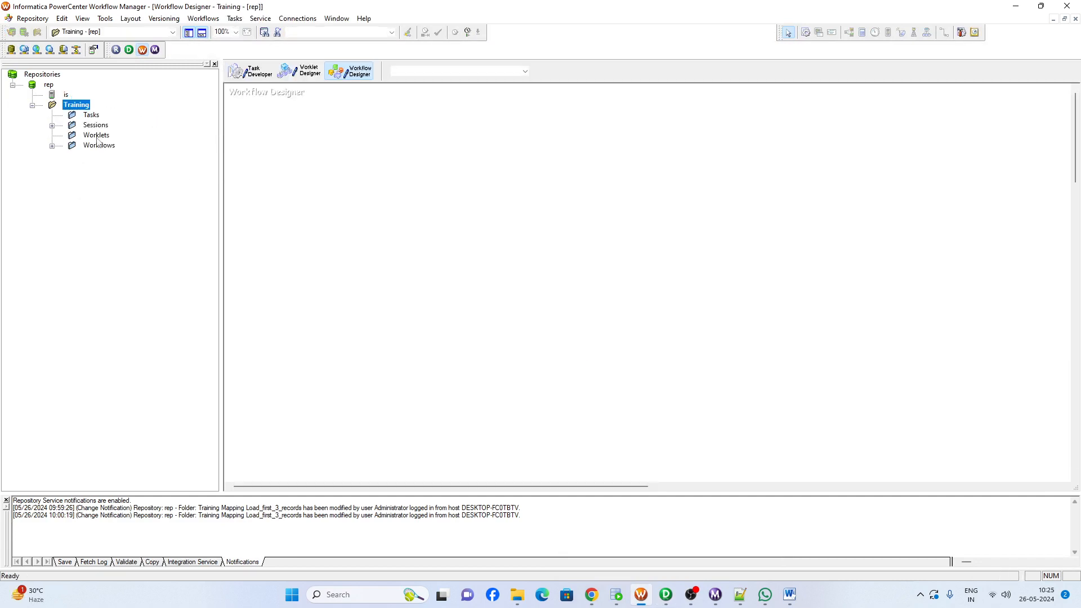
double_click(98, 146)
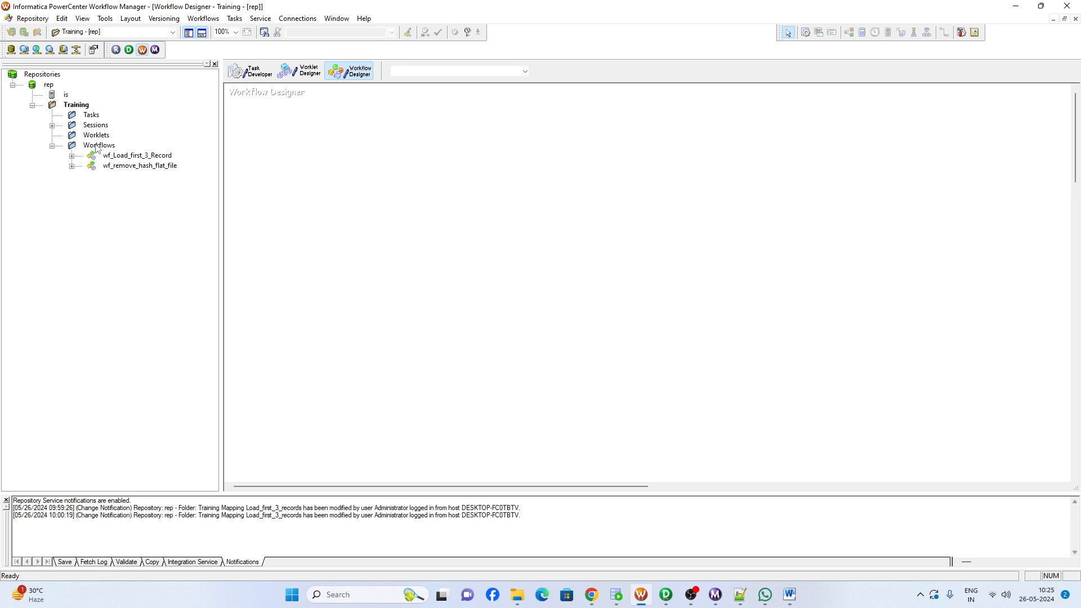
left_click(141, 157)
left_click_drag(157, 160, 365, 164)
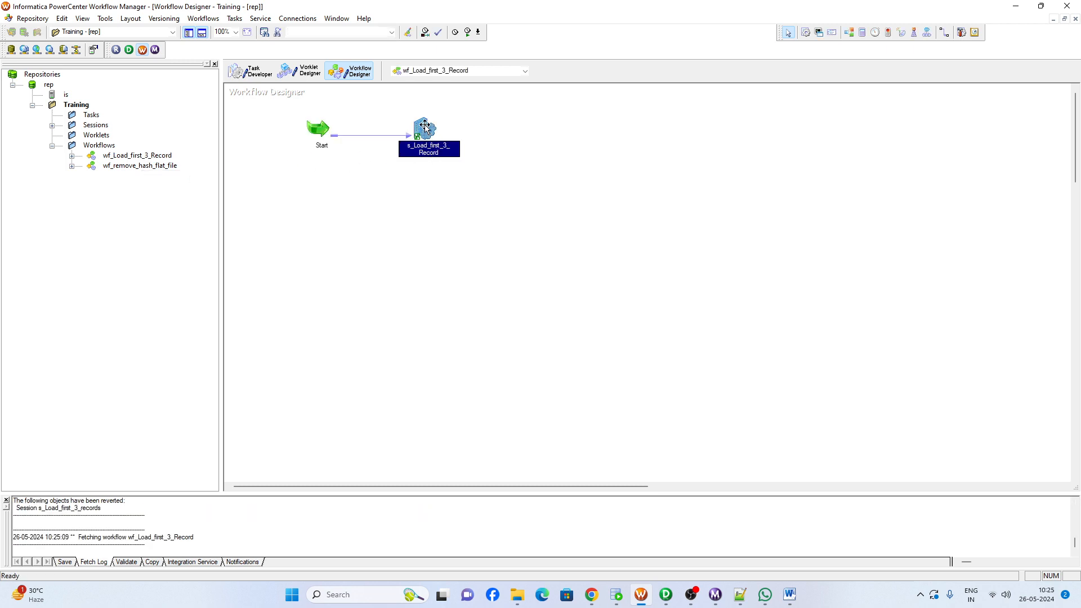
- Open the s_Load_first_3_Record session for editing and check the database connection of the SQ_EMPLOYEES source
double_click(426, 131)
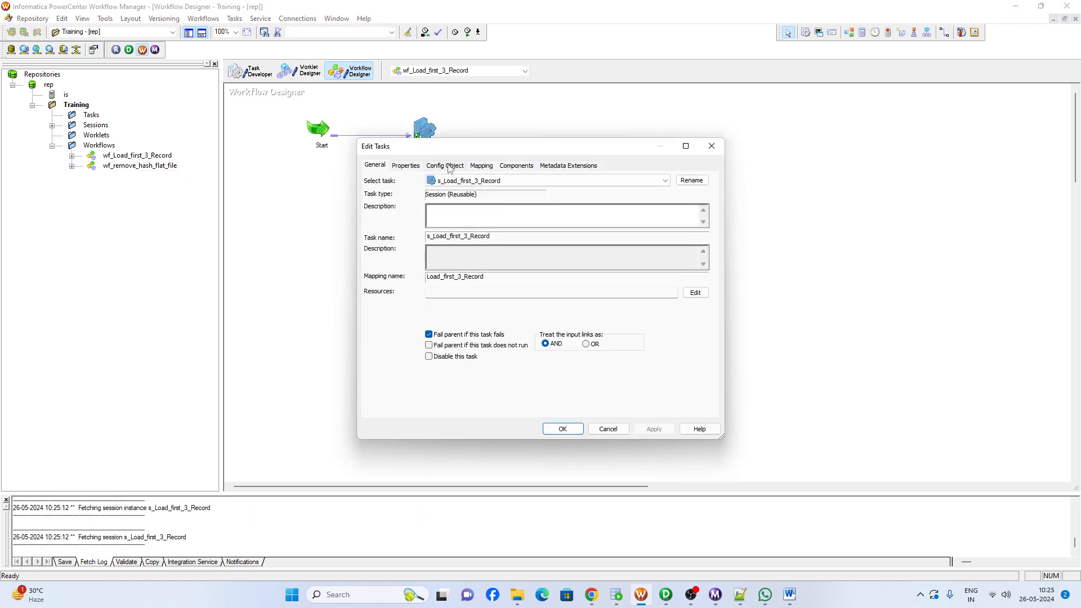
left_click(481, 166)
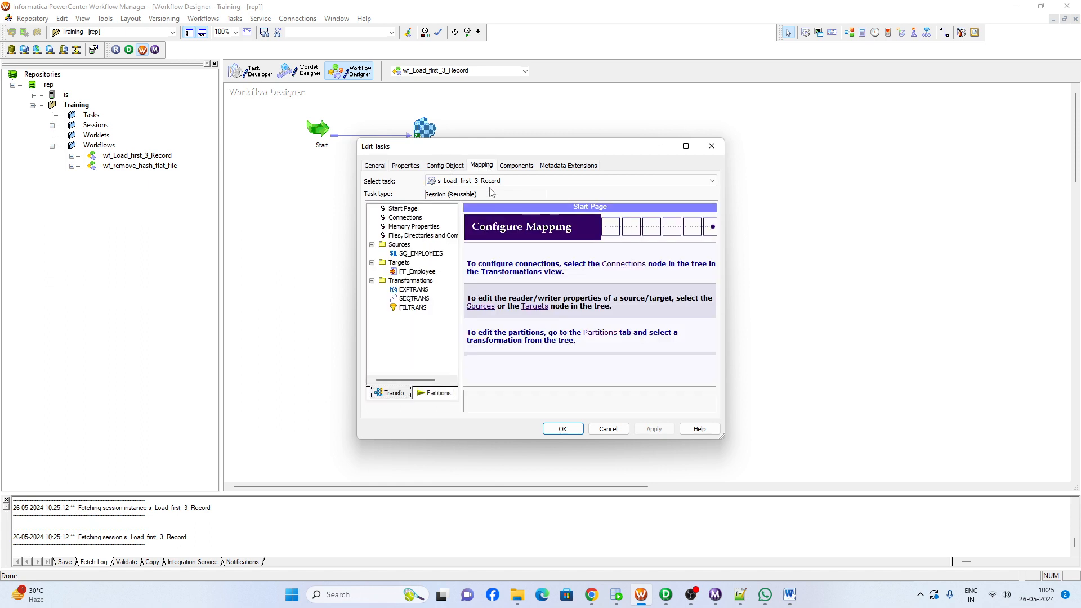
left_click(419, 254)
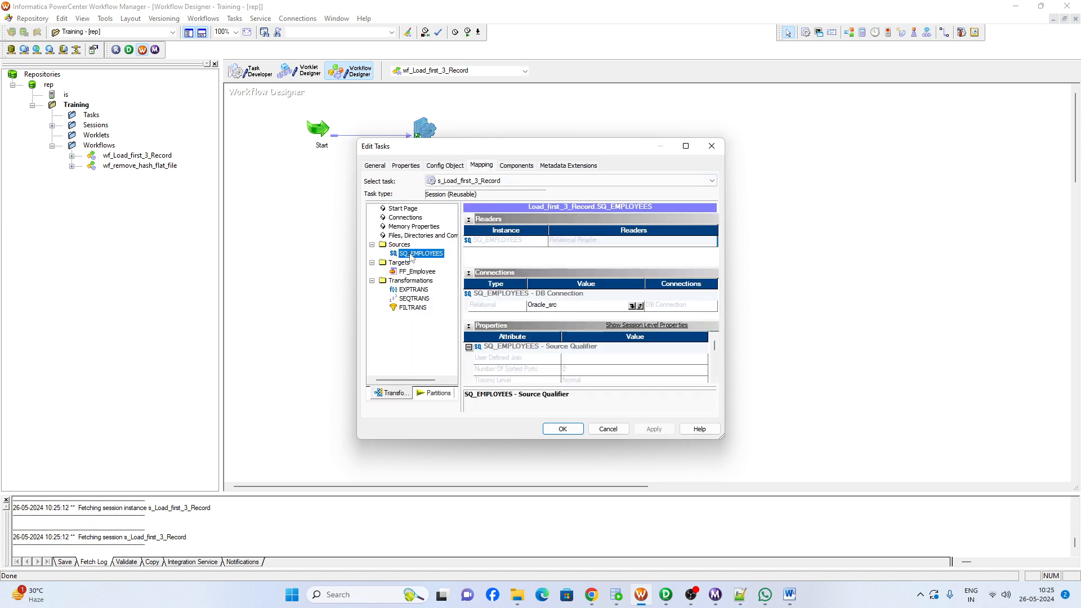
left_click(469, 220)
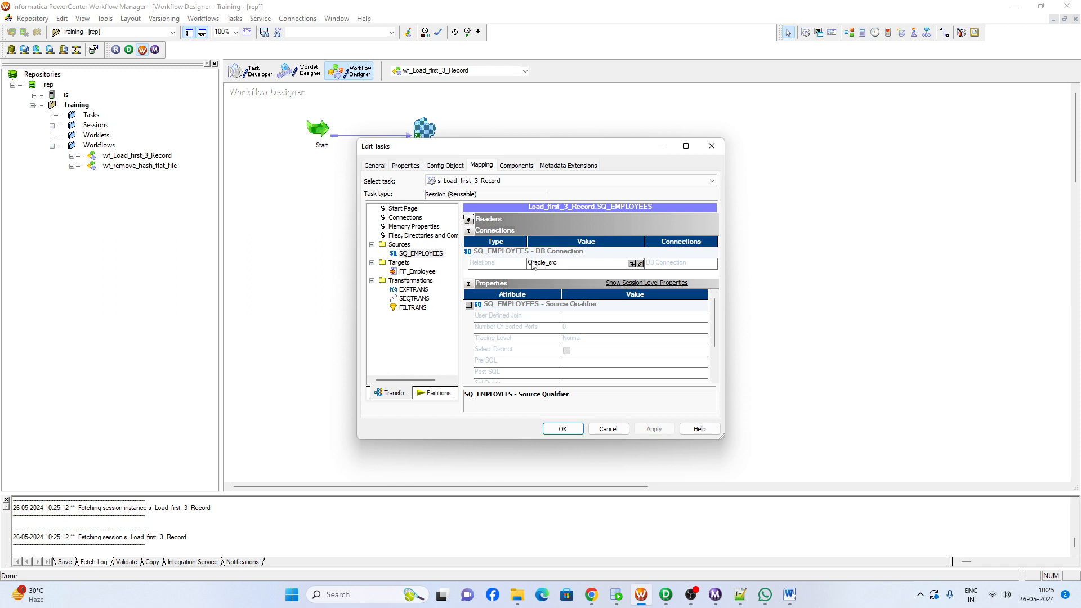
- Set the Header Options of the session's FF_Employee target to Output Field Names
left_click(417, 271)
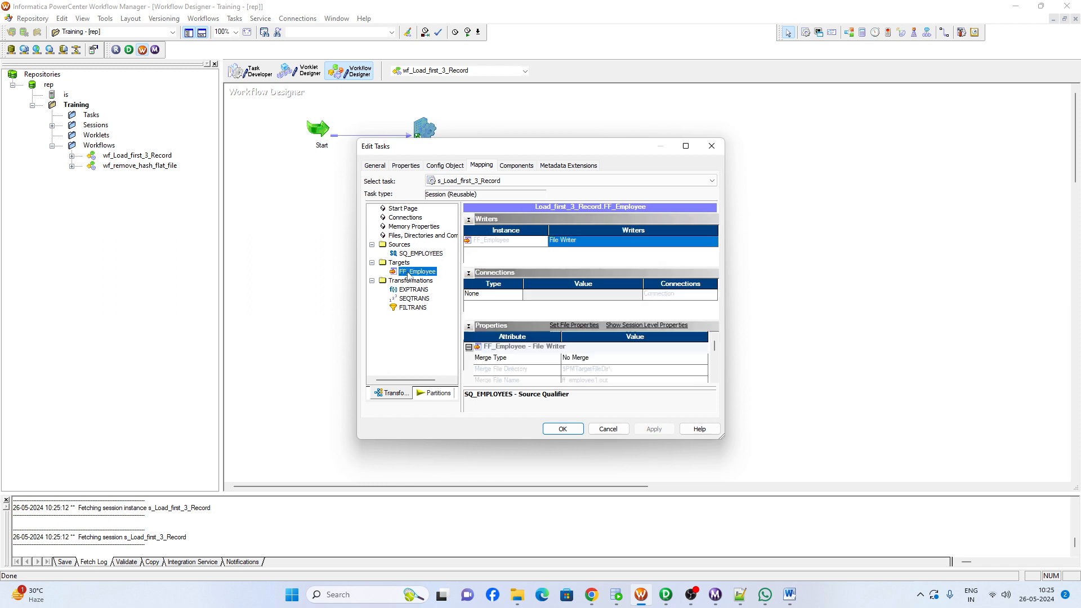
left_click(469, 220)
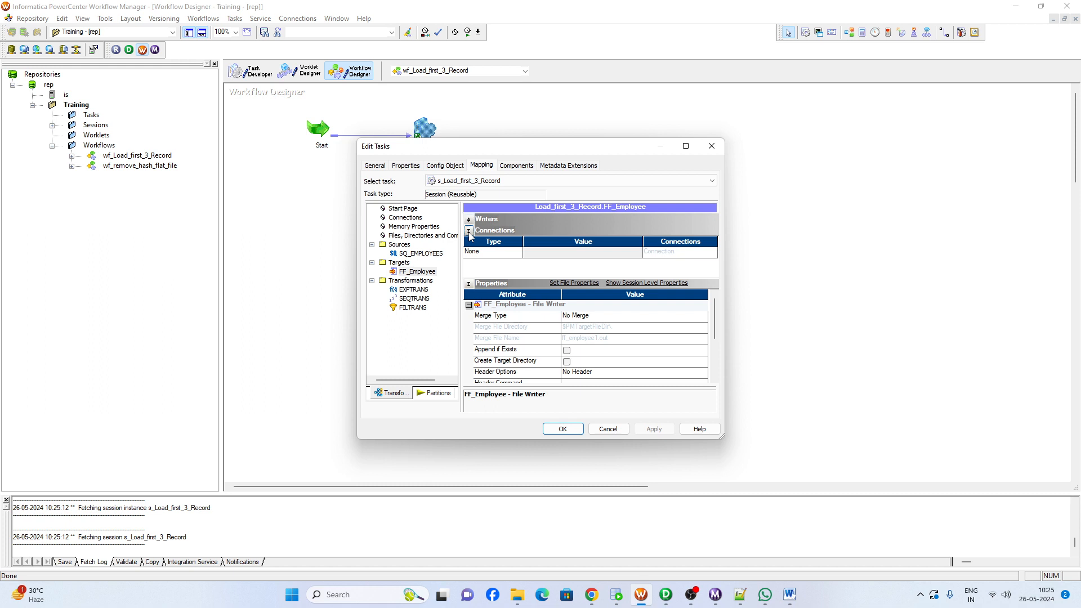
left_click(469, 232)
left_click(592, 332)
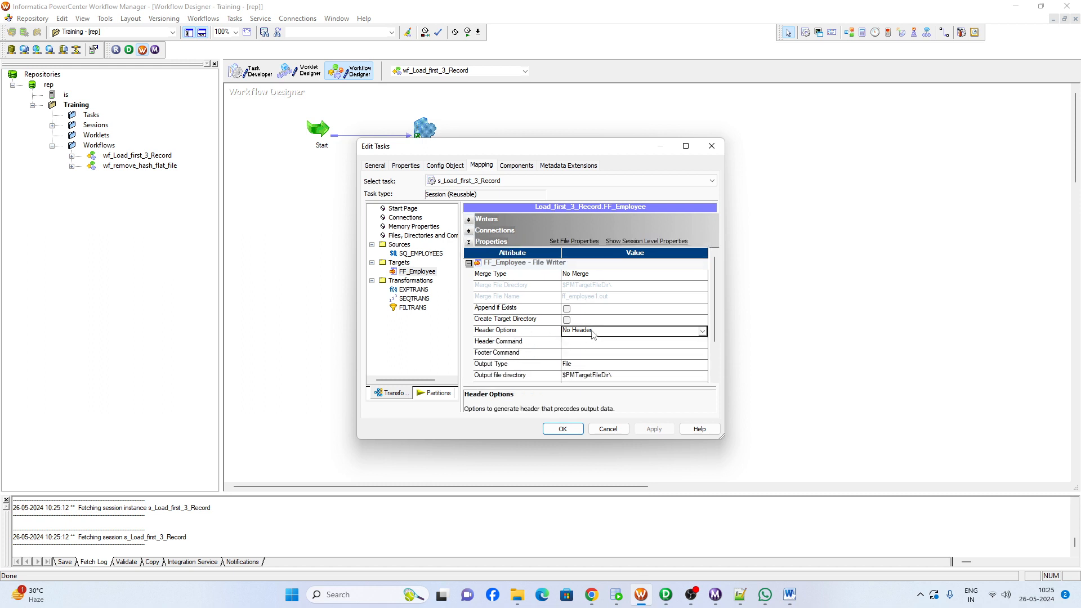
left_click(592, 332)
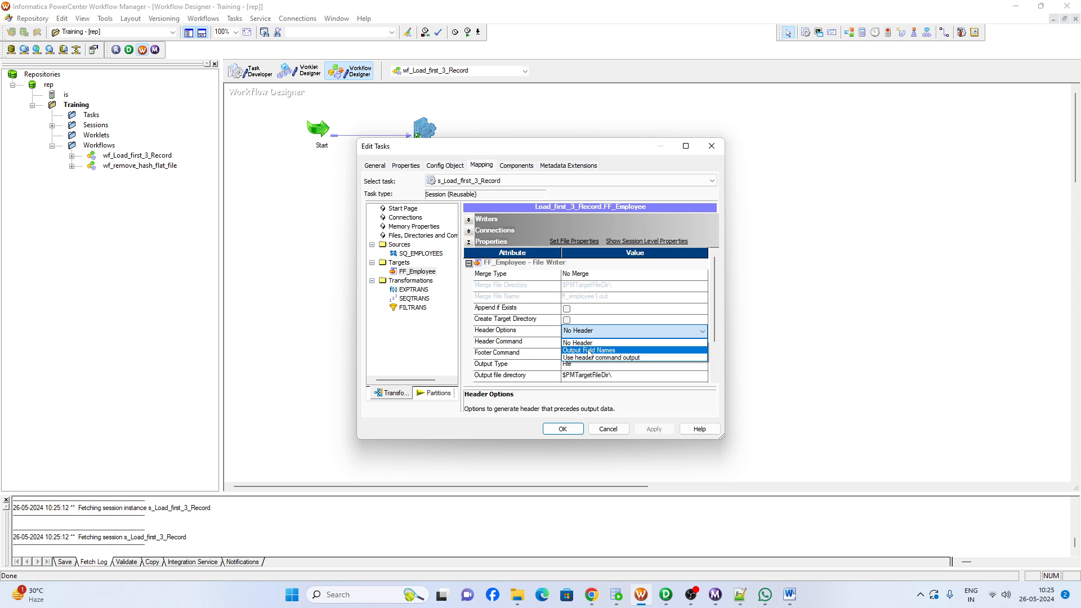
left_click(588, 351)
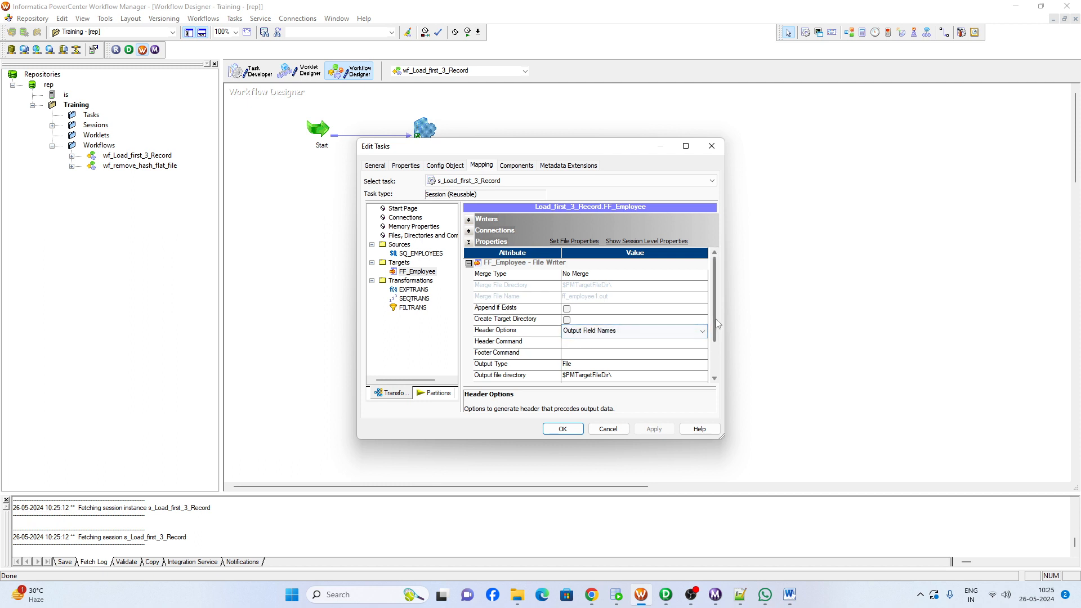
- Change the output filename of the FF_Employee target to ff_employee.csv
scroll(717, 331, "down", 1)
scroll(717, 330, "down", 2)
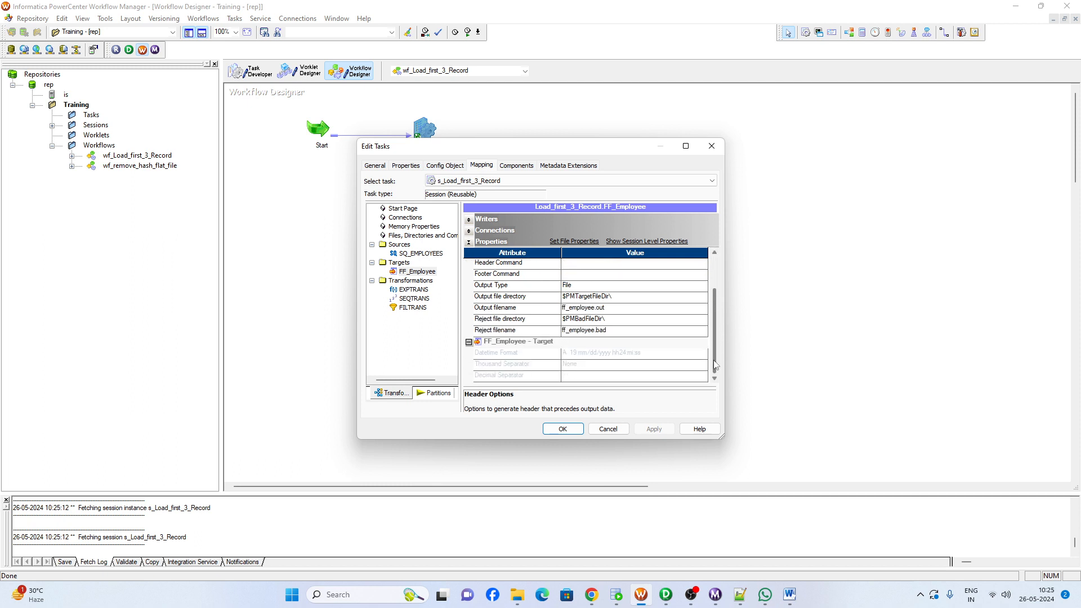
left_click(597, 309)
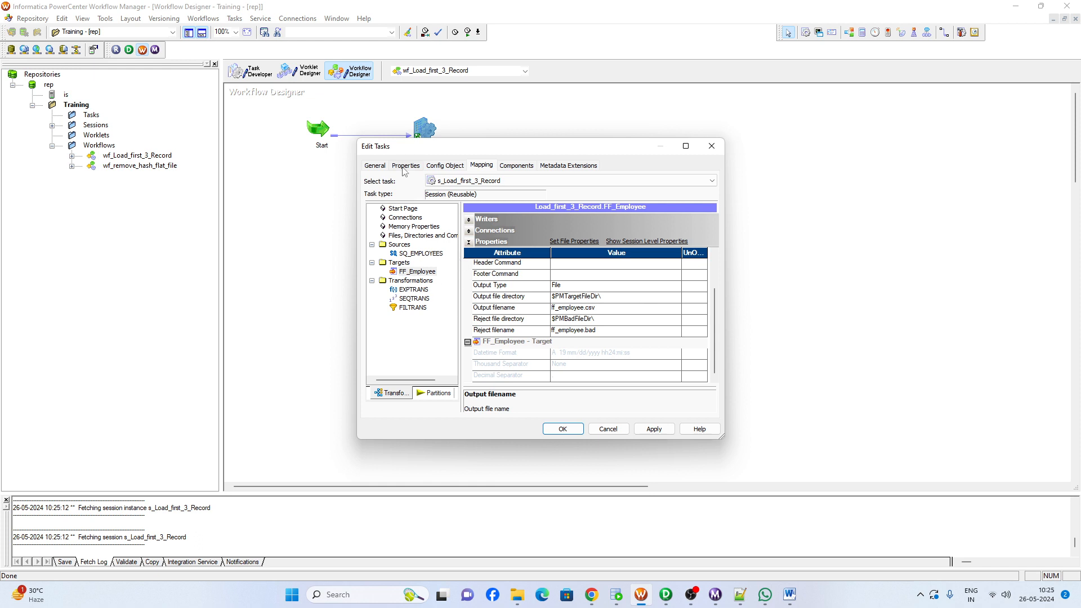
- Add a session custom property in the config object, copying its attribute name RemoveOutputHeaderHash from the Word notes
left_click(434, 167)
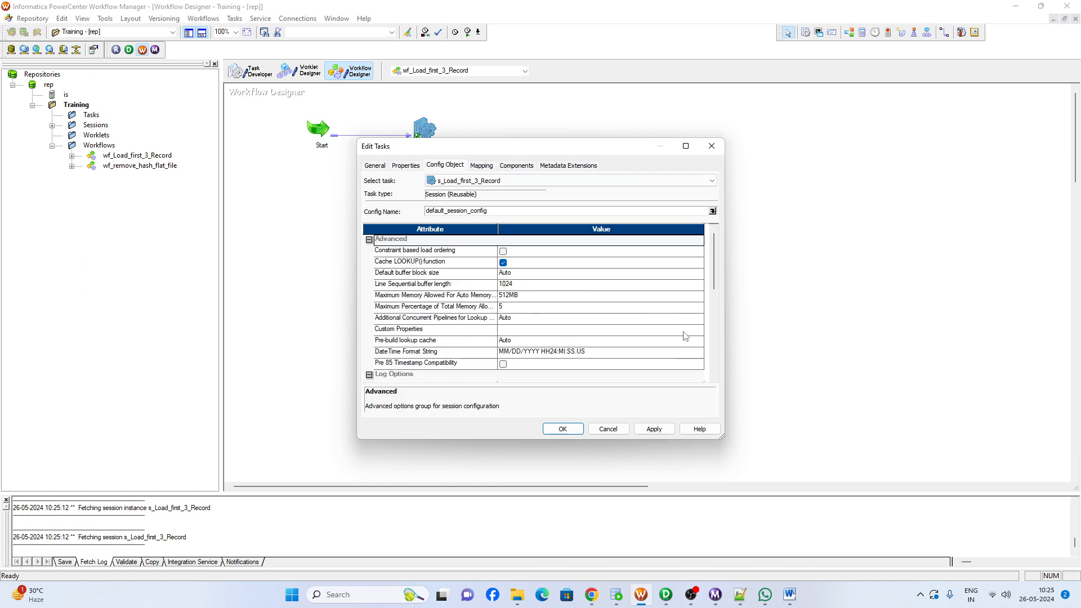
left_click(420, 331)
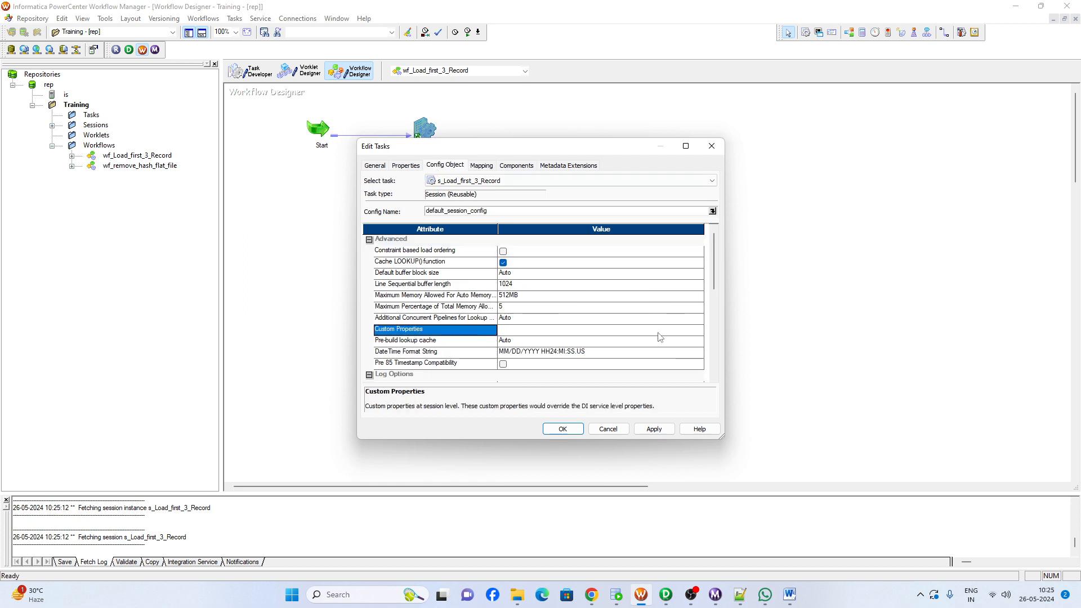
left_click(700, 331)
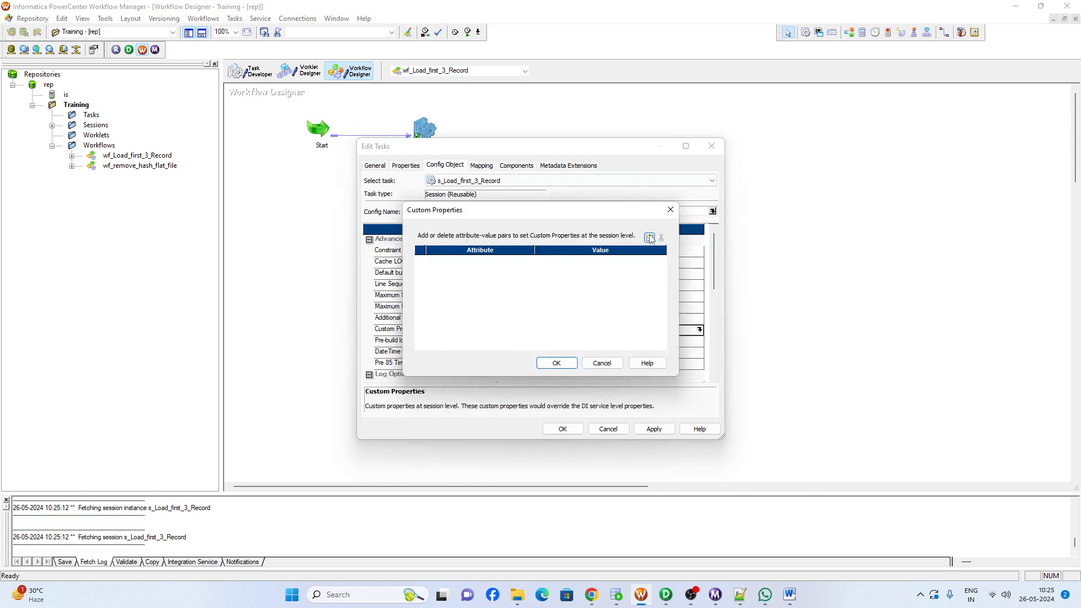
left_click(789, 594)
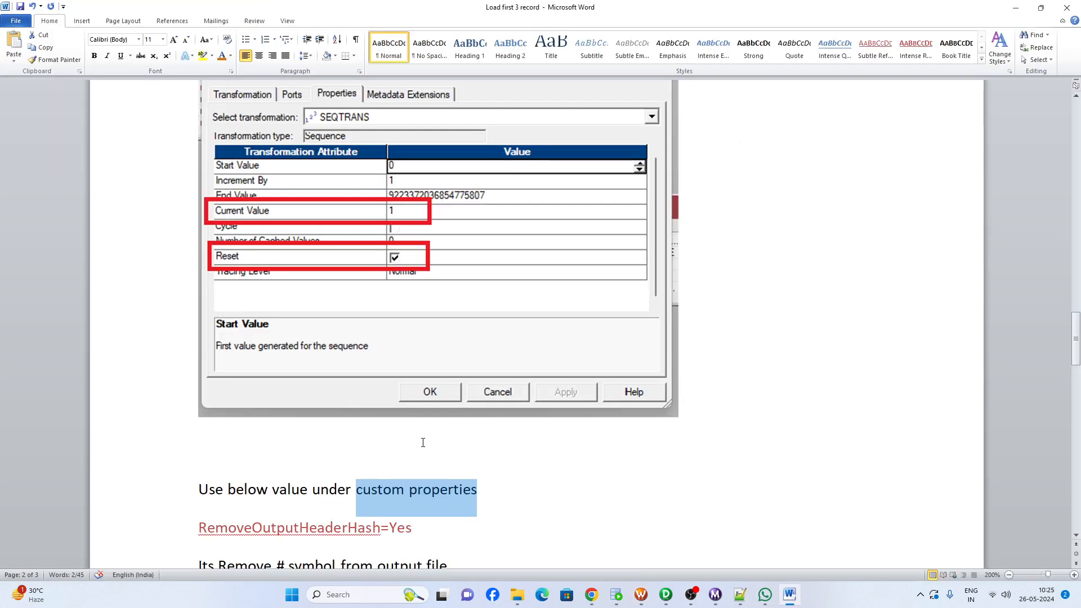
left_click_drag(197, 528, 384, 528)
key("ctrl+c")
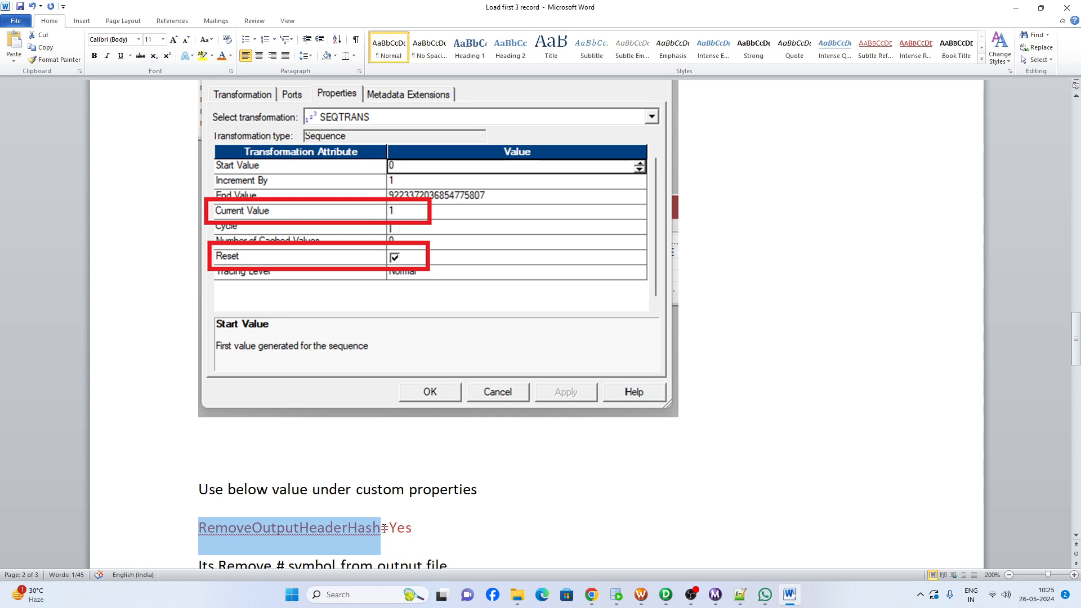
key("alt+Tab")
key("ctrl+v")
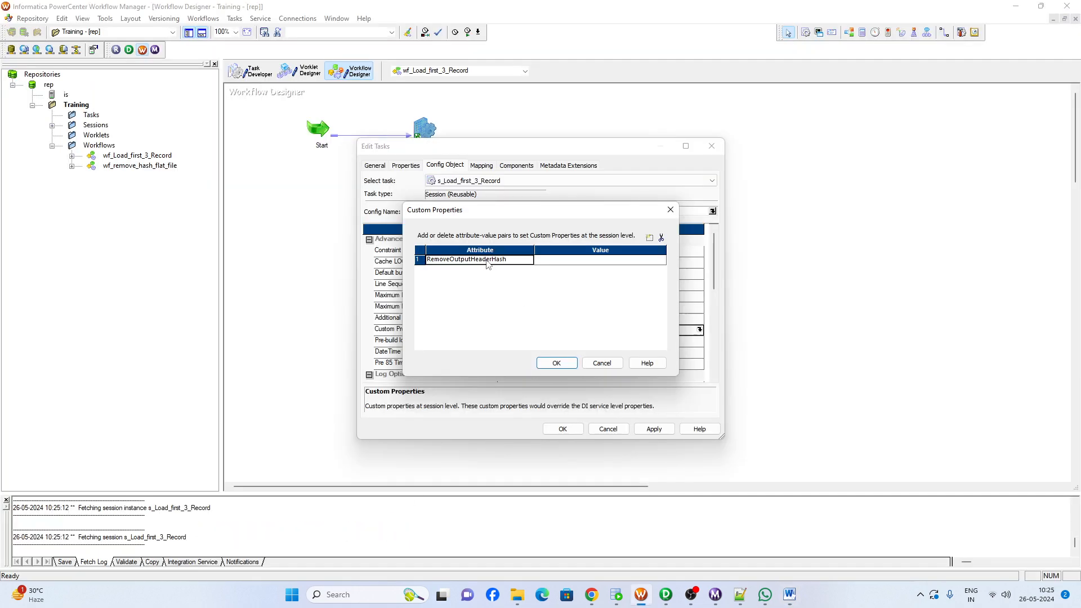
- Set the RemoveOutputHeaderHash custom property to Yes and apply the session changes
left_click(546, 259)
type("Yes")
left_click(557, 363)
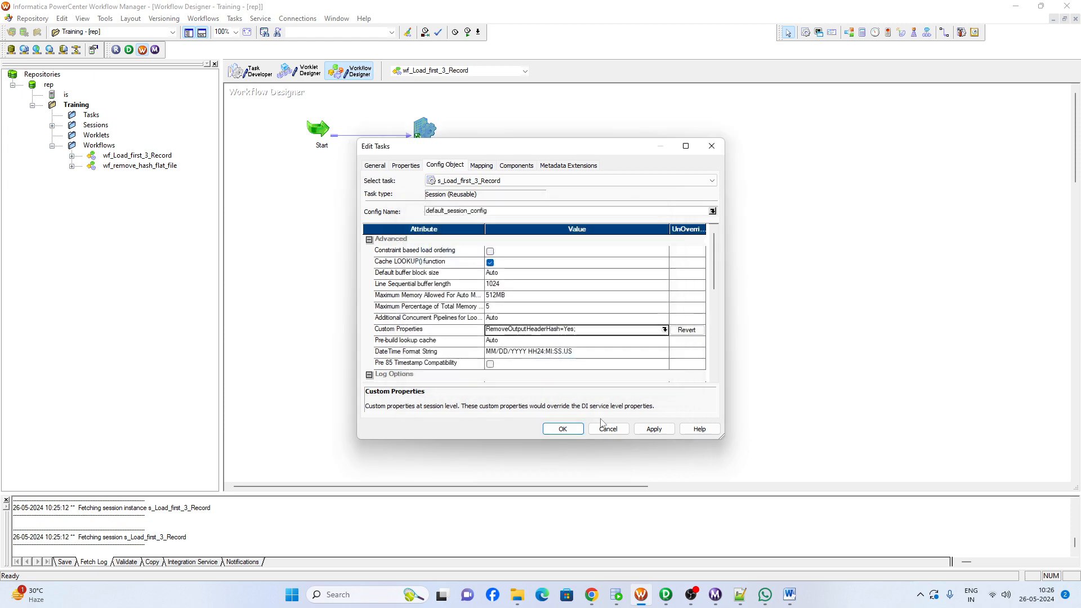
left_click(653, 429)
left_click(612, 432)
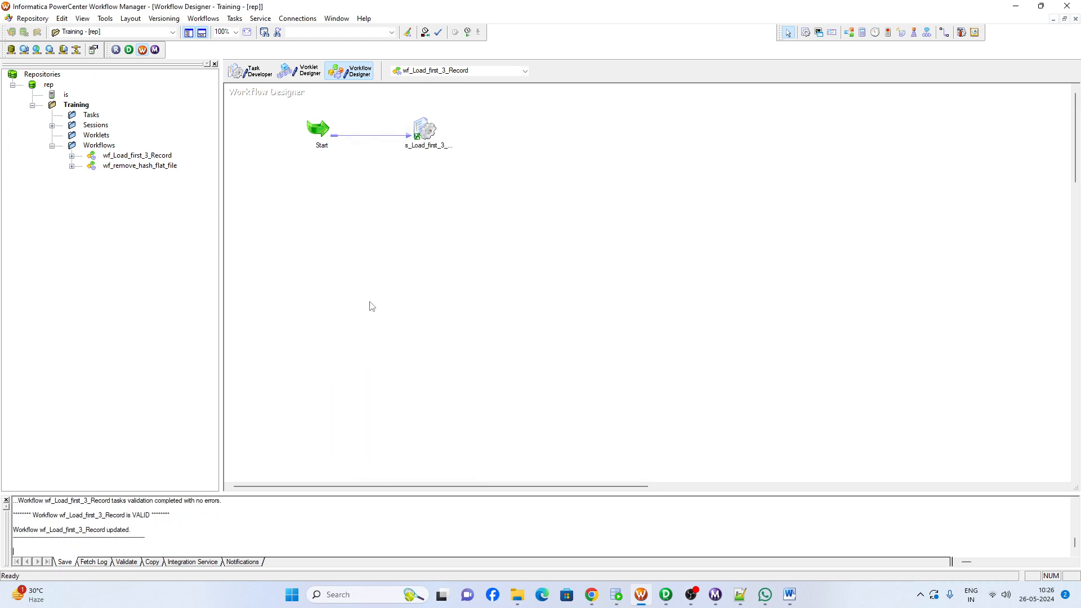
- Start the wf_Load_first_3_Record workflow and check its session's source and target row statistics in Workflow Monitor
right_click(387, 194)
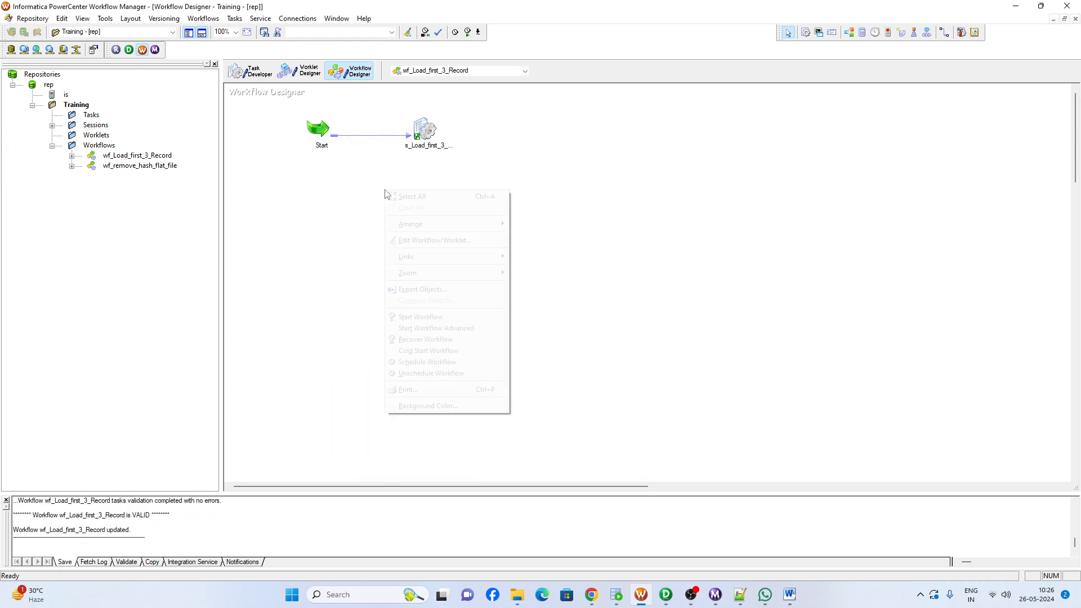
left_click(424, 318)
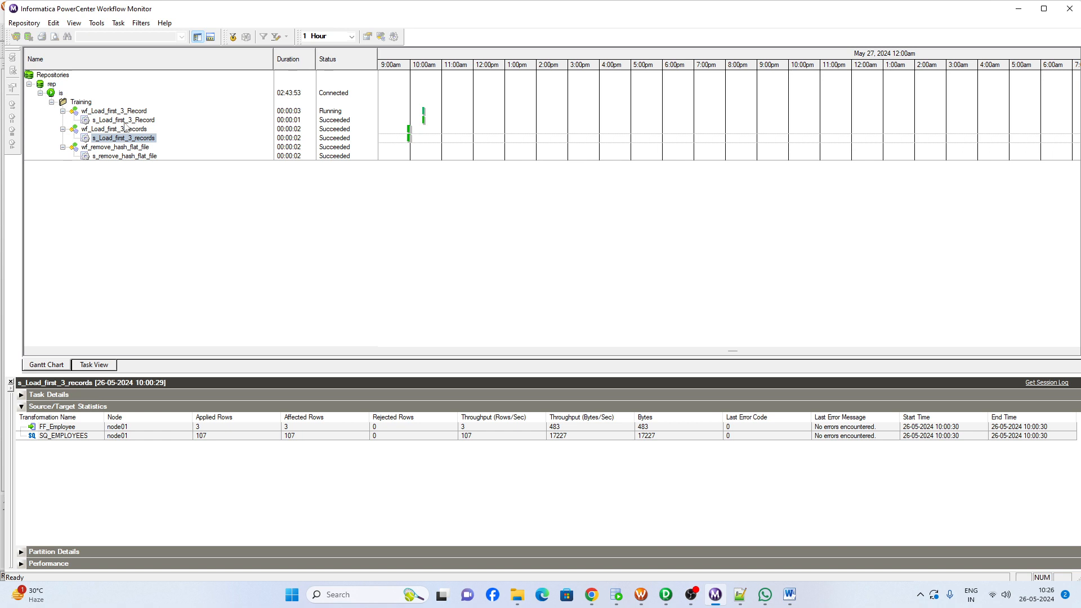
left_click(124, 121)
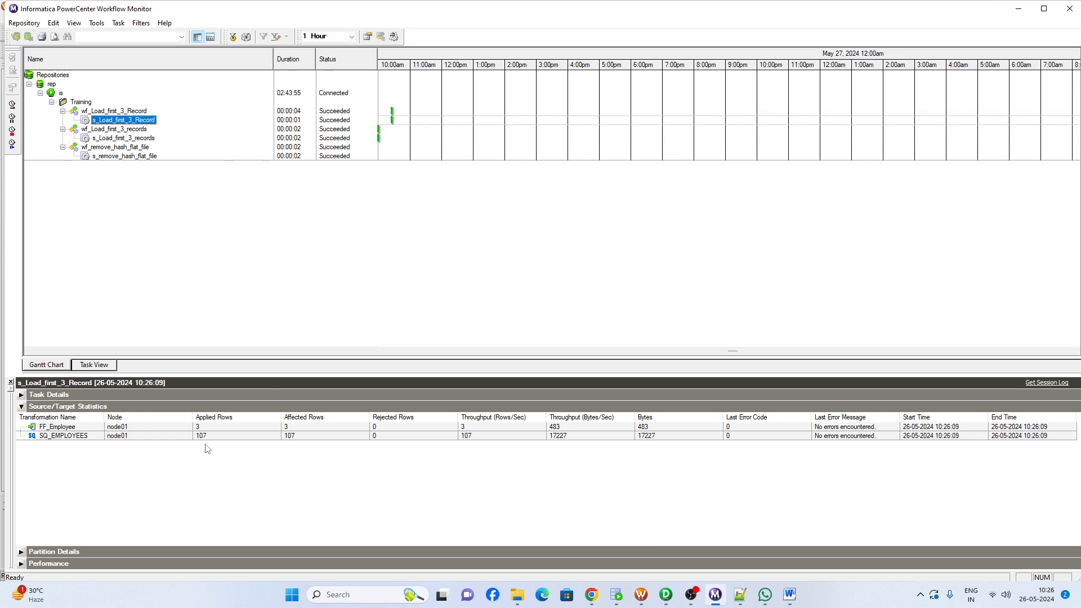
left_click(51, 436)
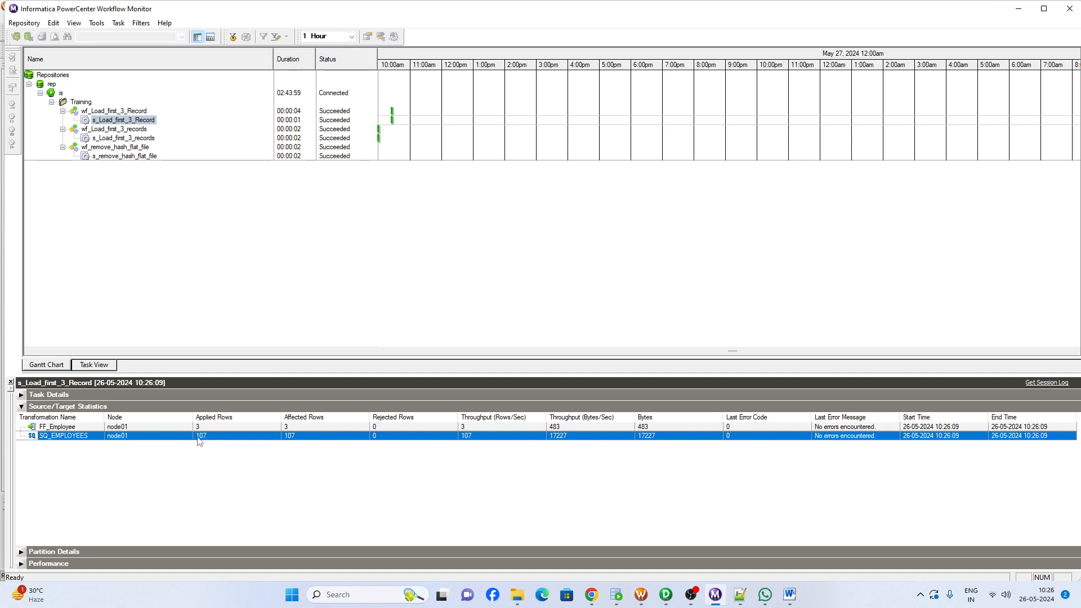
left_click(127, 428)
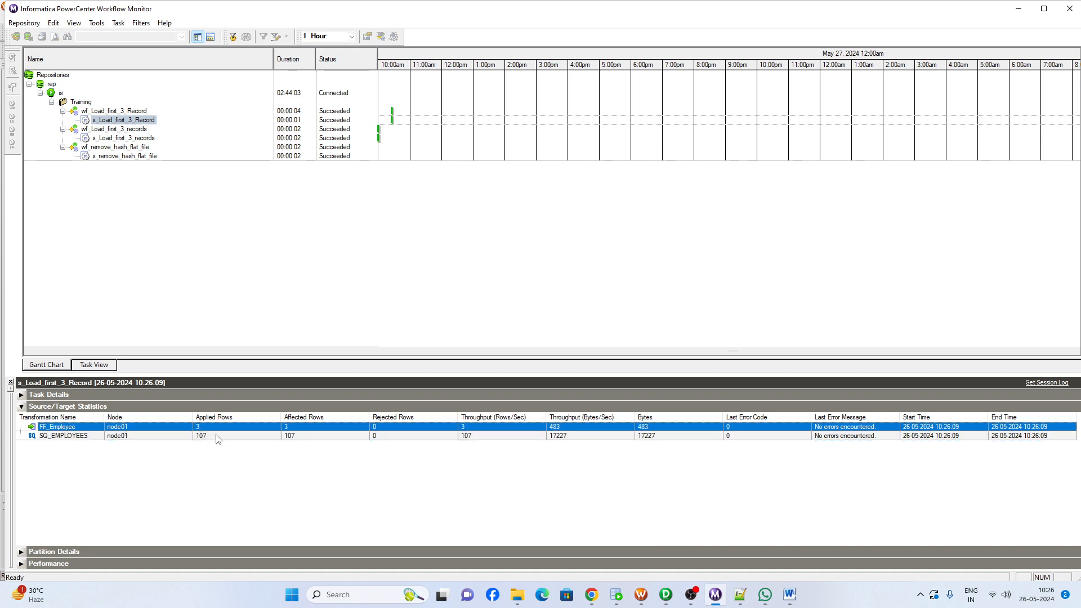
- Switch to the TgtFiles folder in File Explorer and open ff_employee.csv in Notepad++
mouse_move(517, 594)
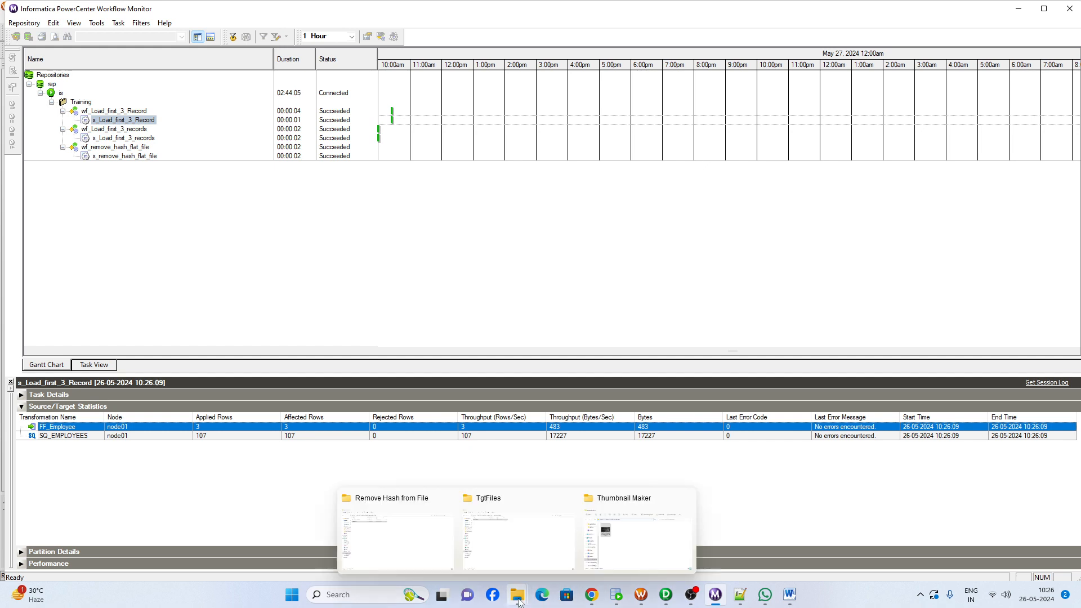
mouse_move(403, 539)
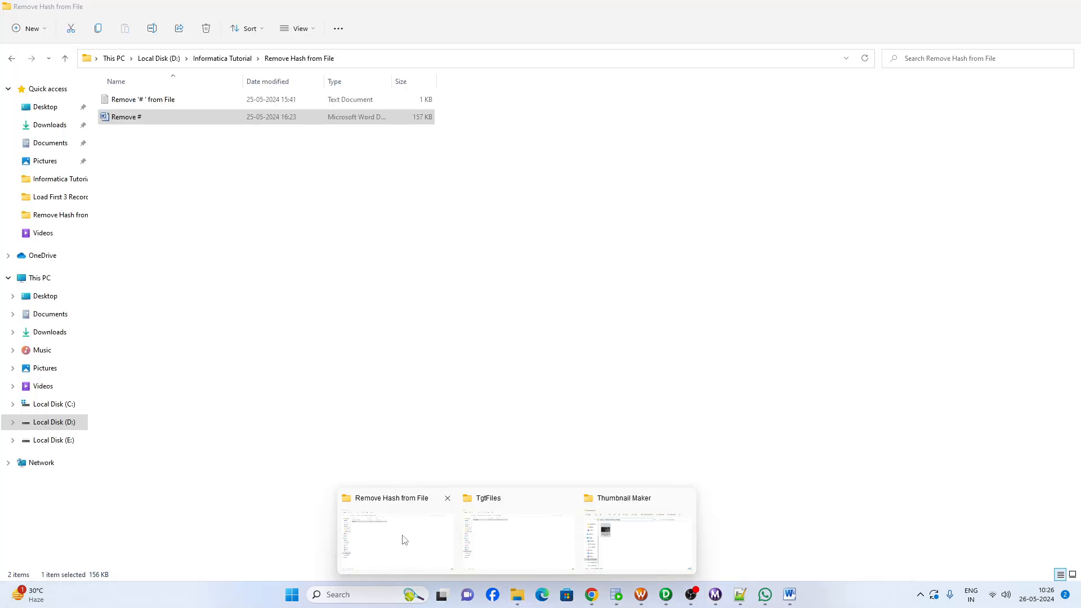
left_click(469, 534)
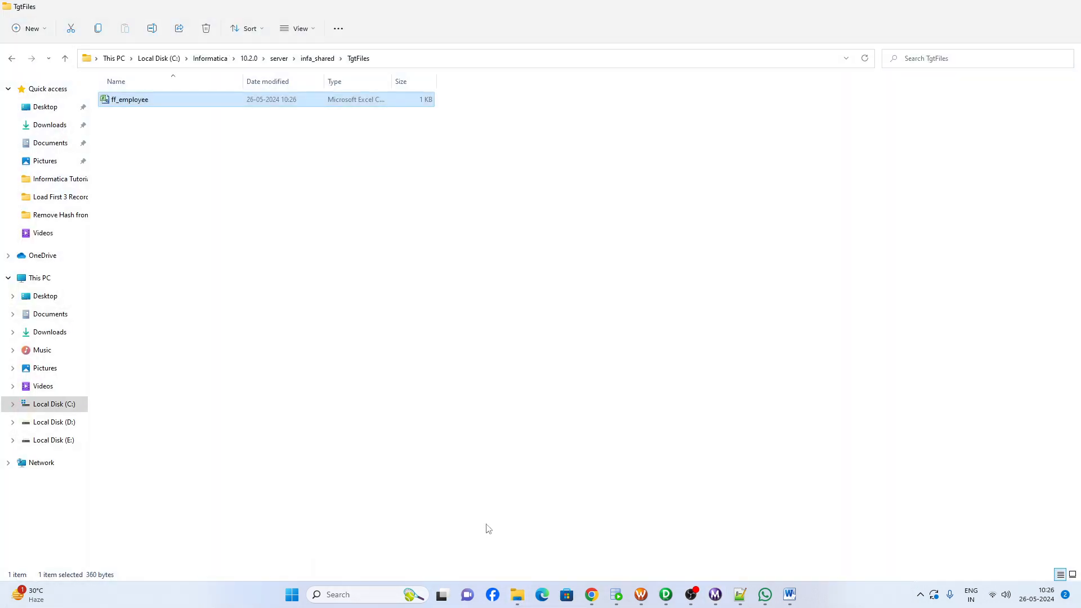
right_click(218, 170)
left_click(130, 104)
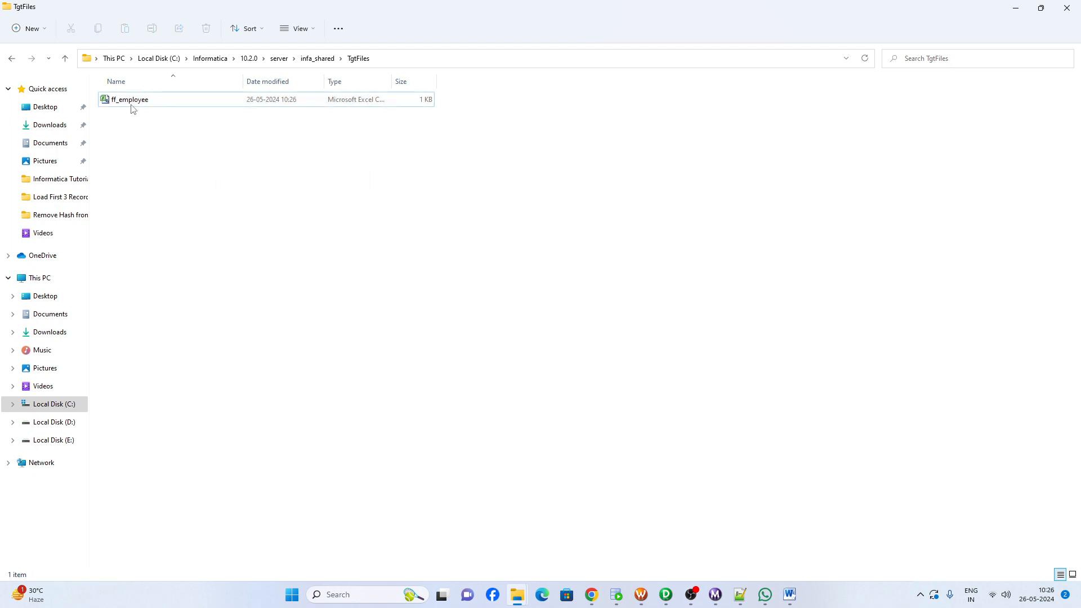
right_click(130, 105)
left_click(189, 253)
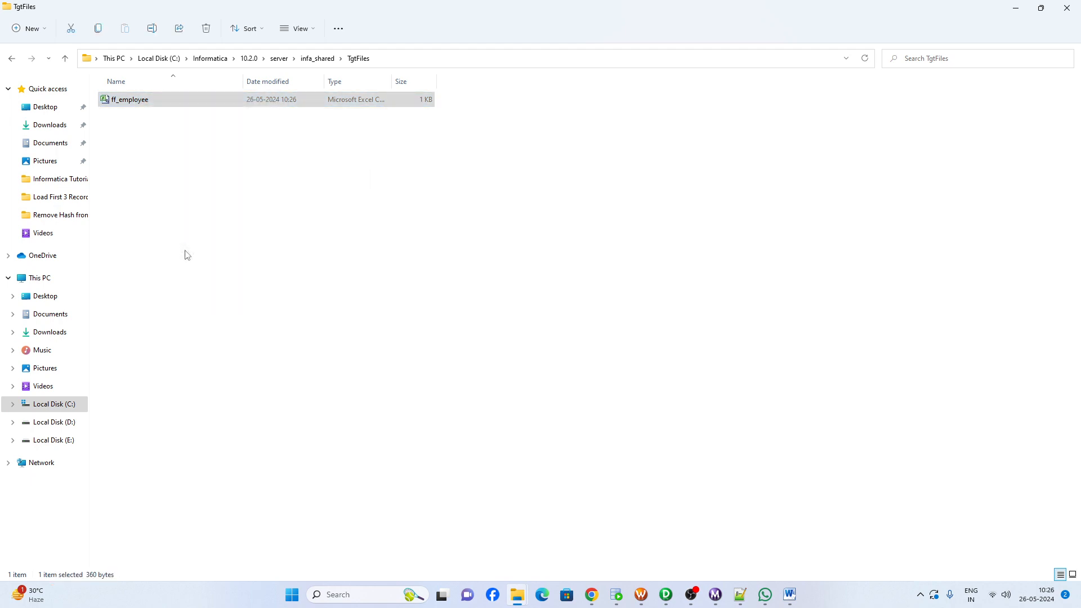
left_click(583, 346)
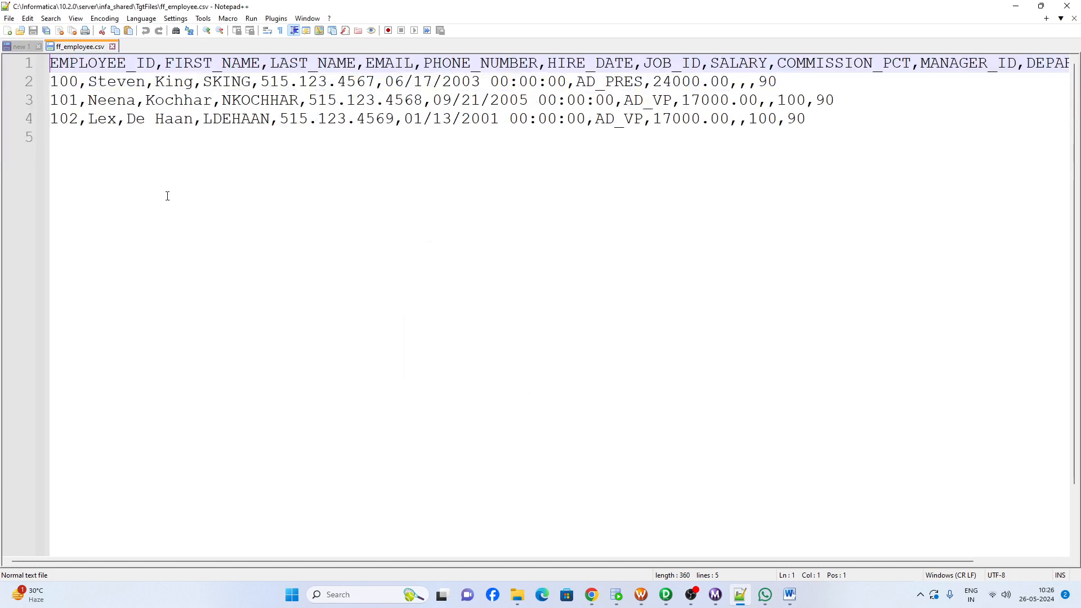
- Examine the header and employee records in ff_employee.csv, and close the file
left_click_drag(50, 82, 69, 119)
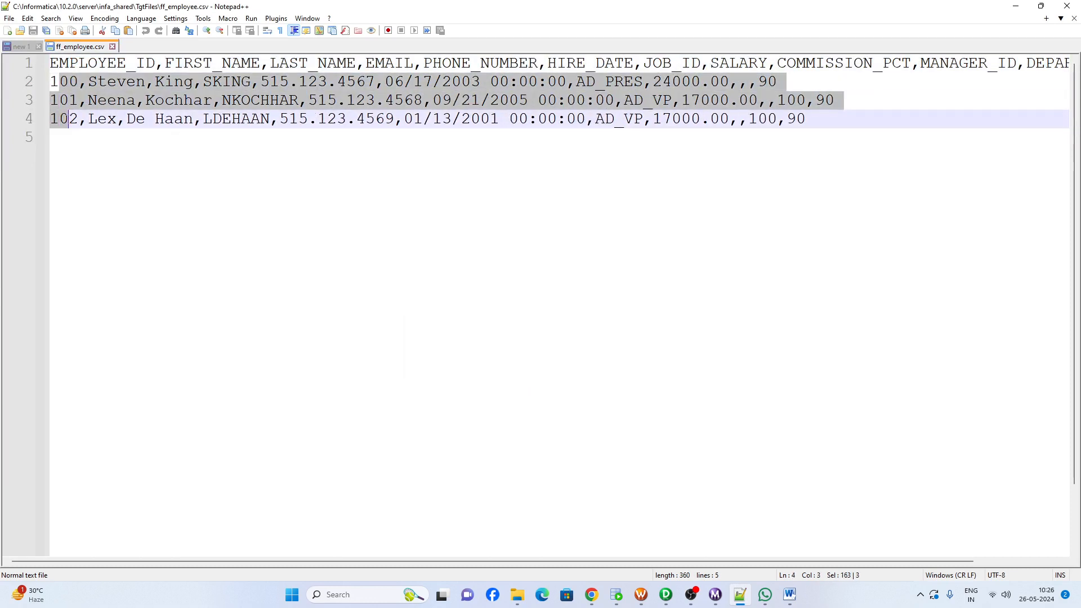
left_click_drag(864, 121, 27, 90)
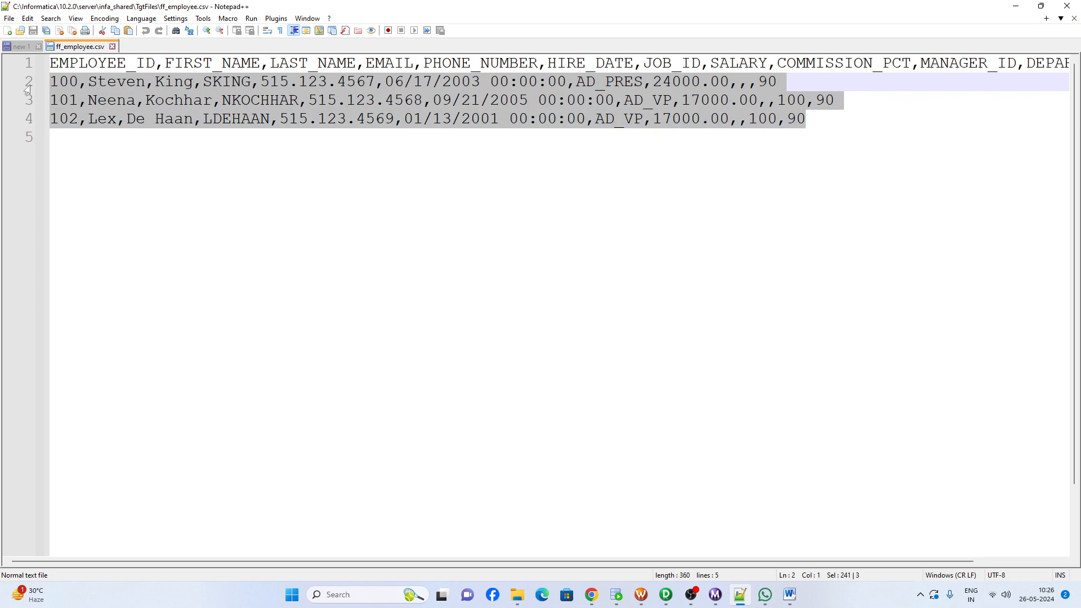
right_click(89, 50)
left_click(104, 55)
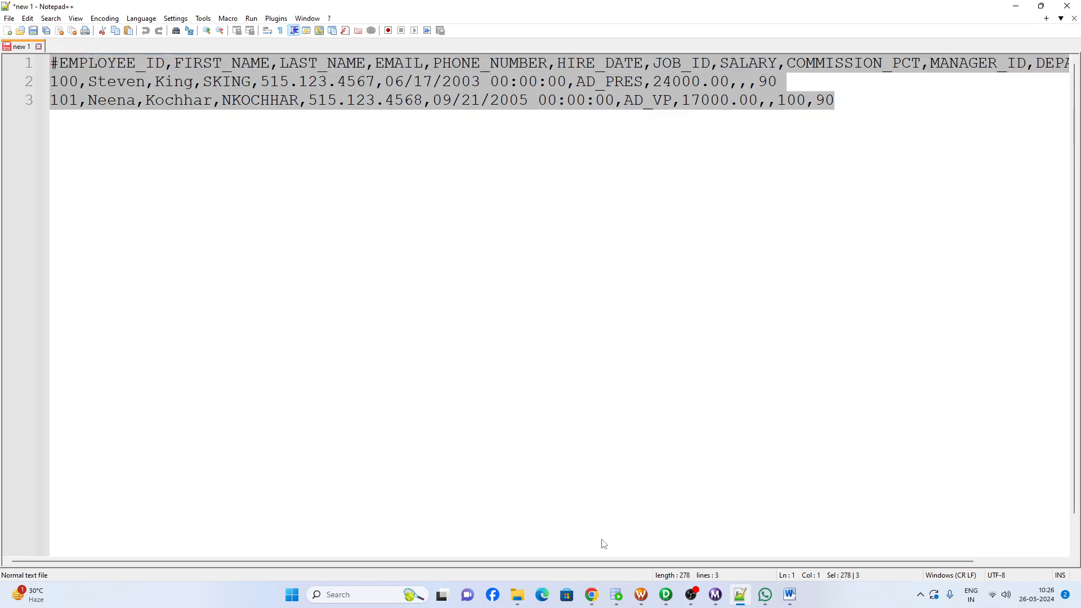
- Switch to PowerCenter Designer and change the FILTRANS filter condition on NEXTVAL to pass the first 10 records
left_click(666, 594)
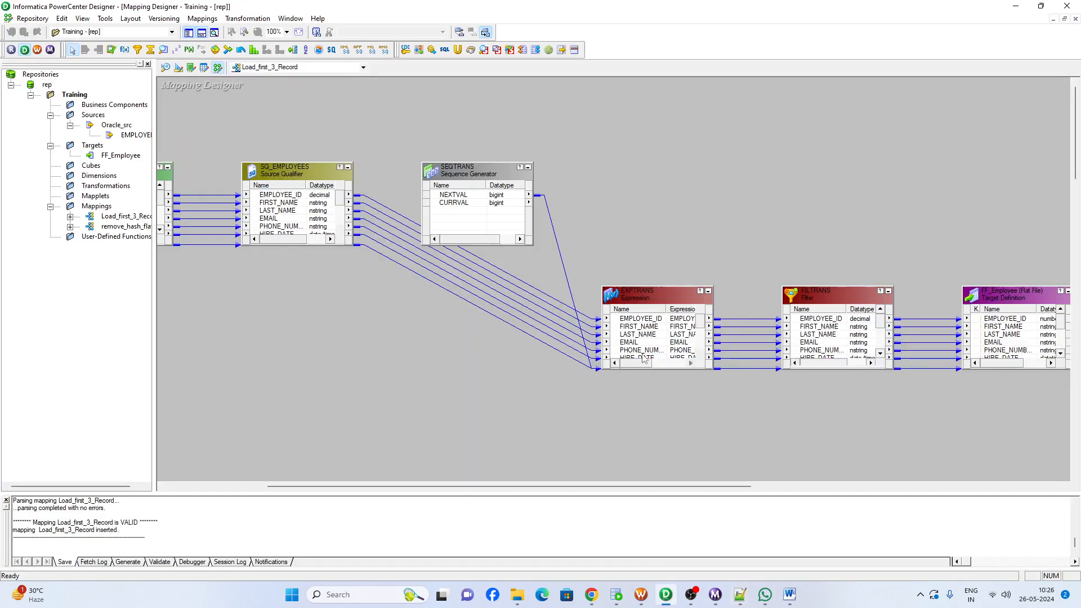
double_click(836, 294)
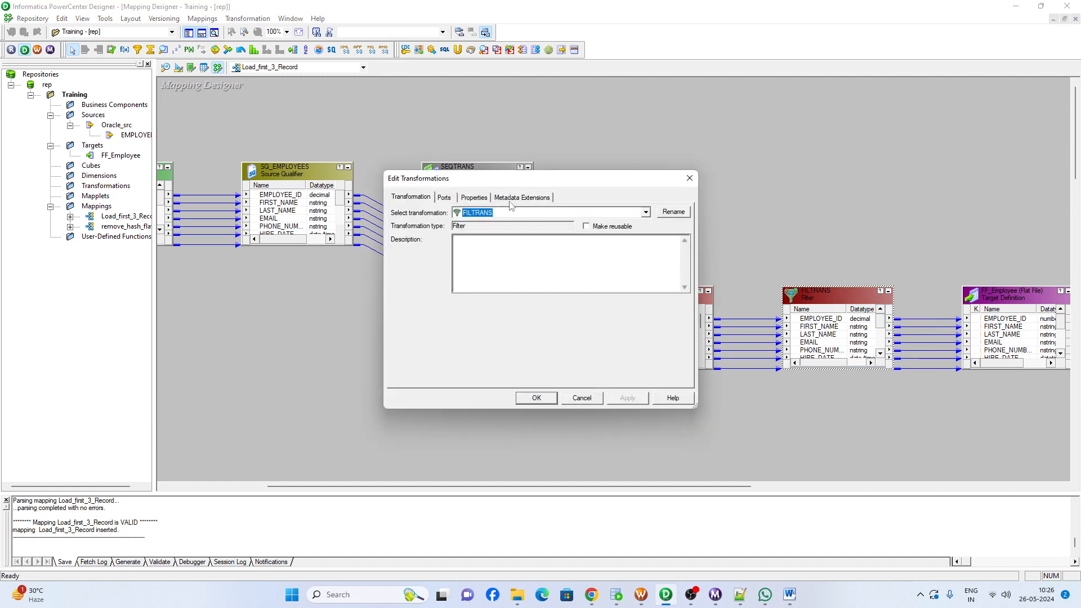
left_click(466, 198)
left_click(596, 246)
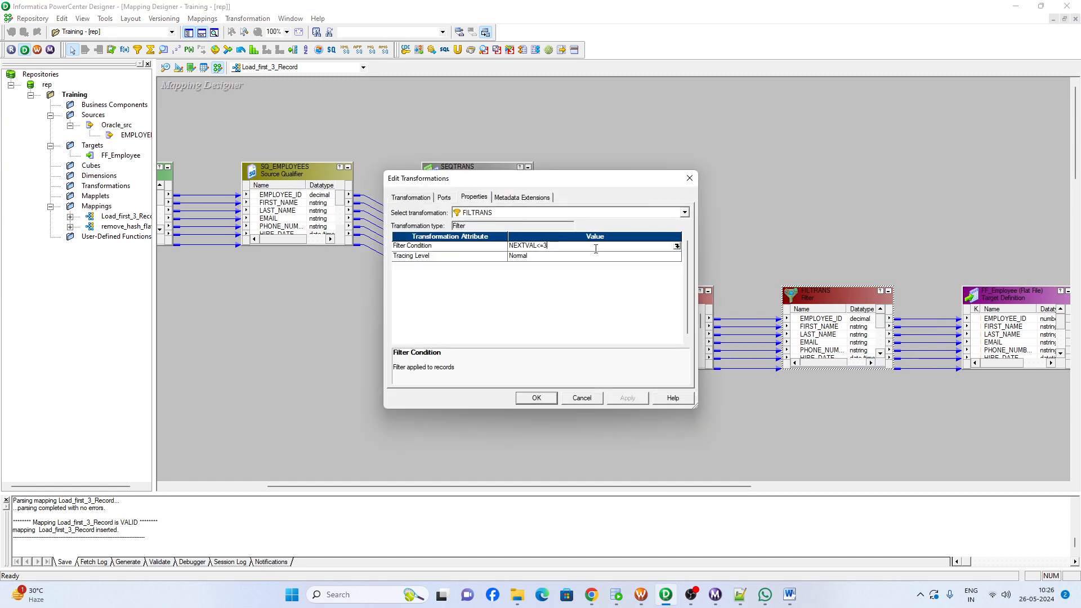
key("BackSpace")
left_click(537, 398)
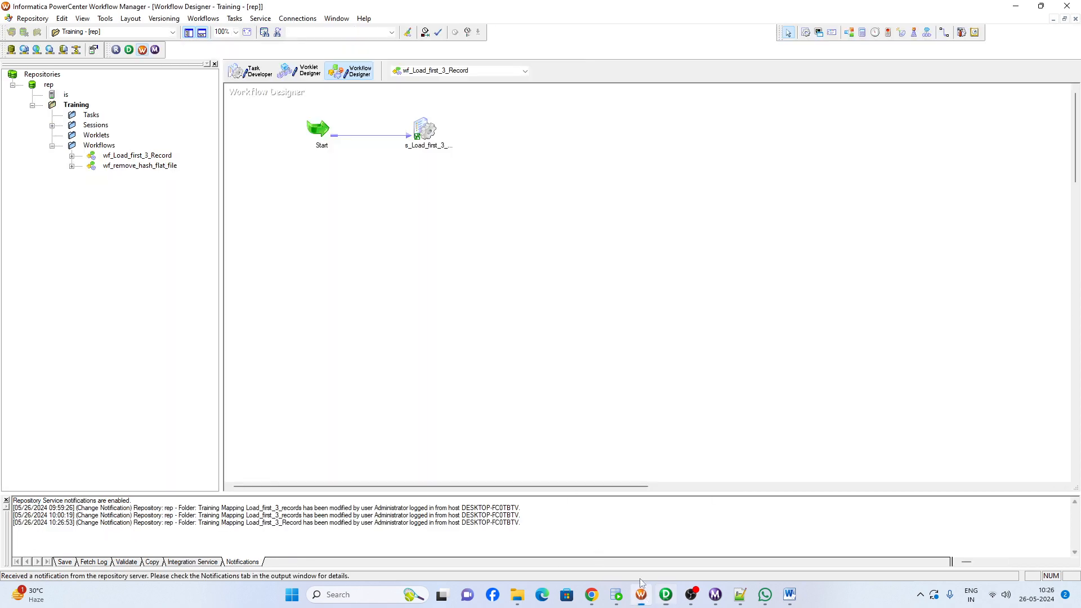
- Switch to Workflow Manager, refresh the mapping of the s_Load_first_3_Record session, and save the session
left_click(640, 594)
right_click(431, 131)
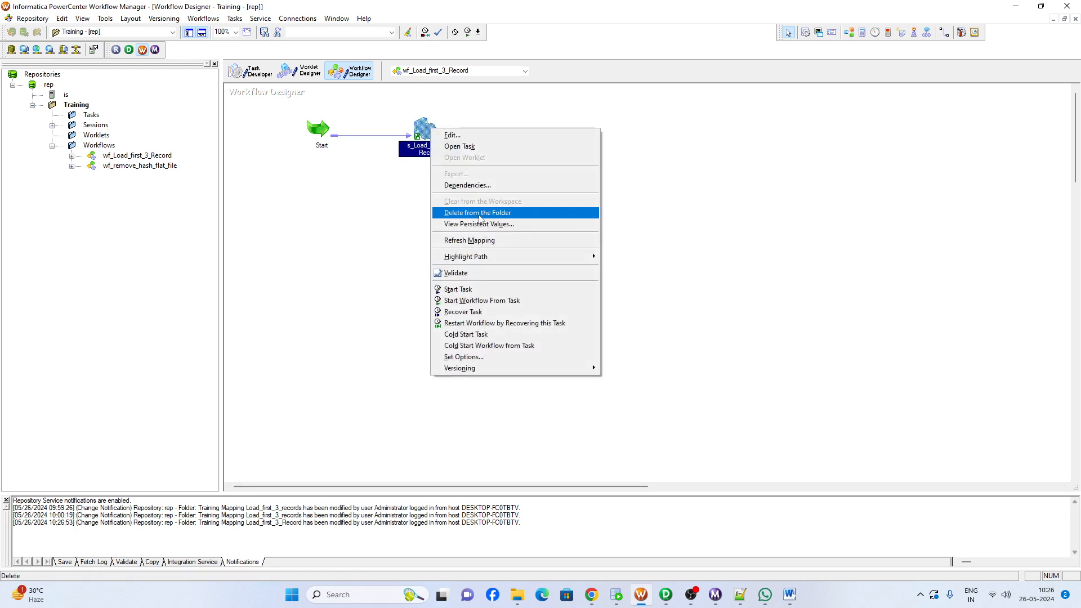
left_click(469, 240)
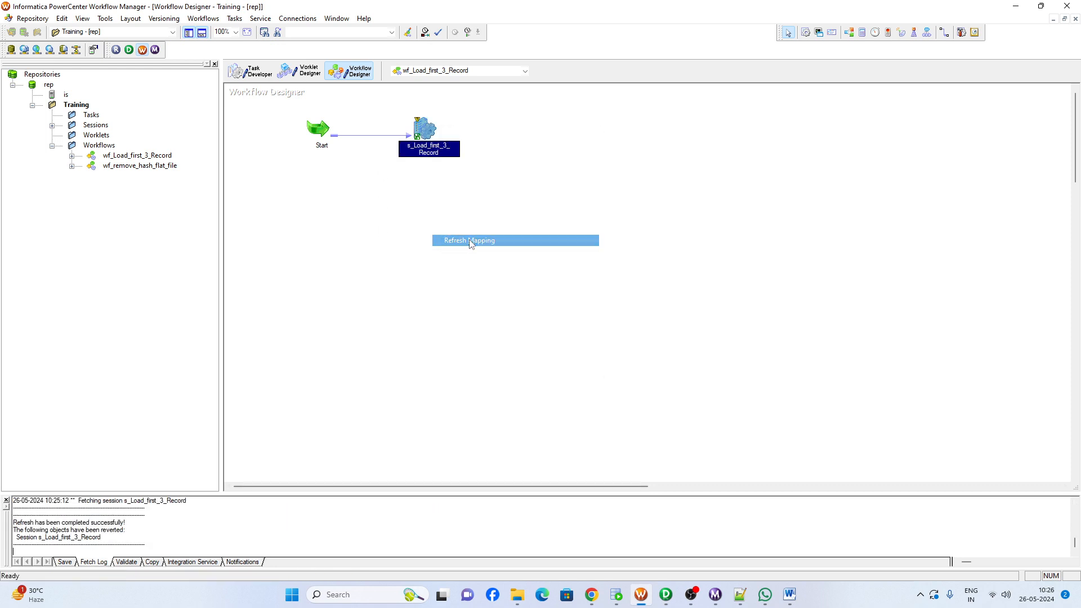
key("ctrl+s")
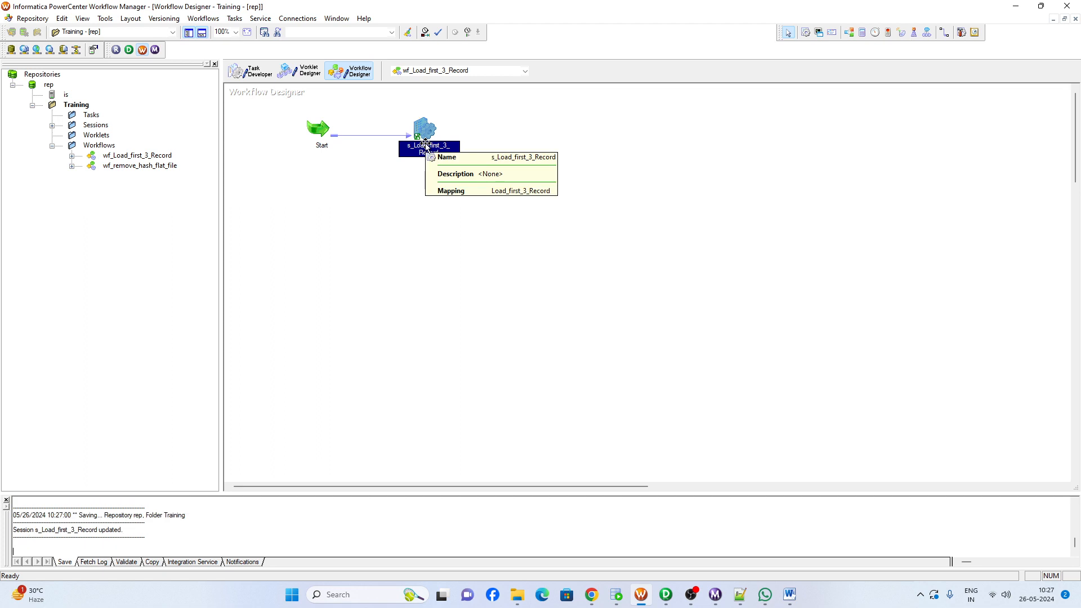
- Run the wf_Load_first_3_Record workflow again and check the FF_Employee target's row statistics in Workflow Monitor
right_click(374, 209)
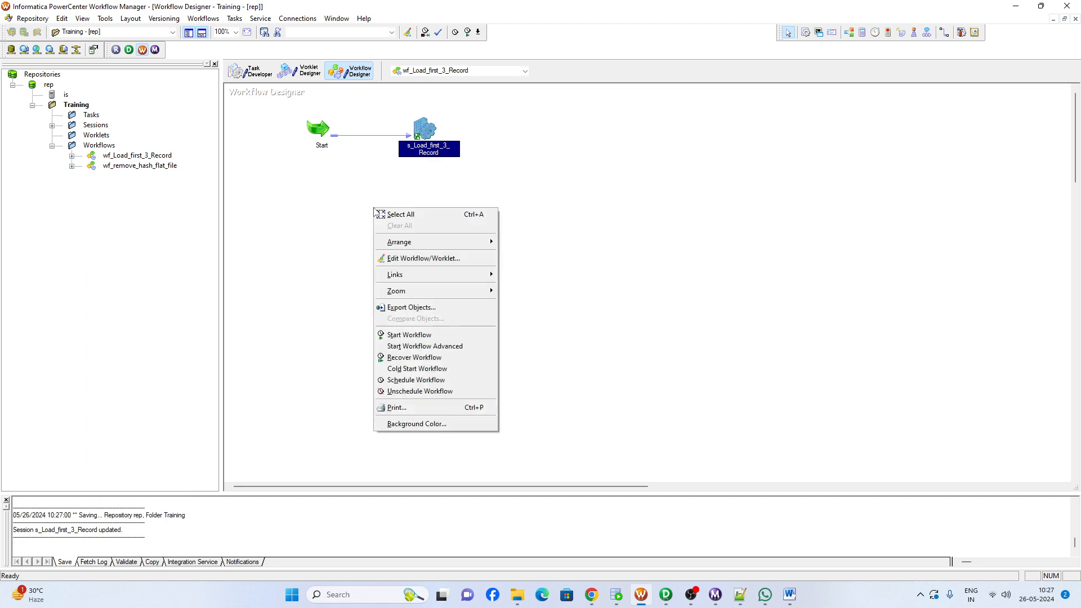
left_click(409, 335)
left_click(715, 595)
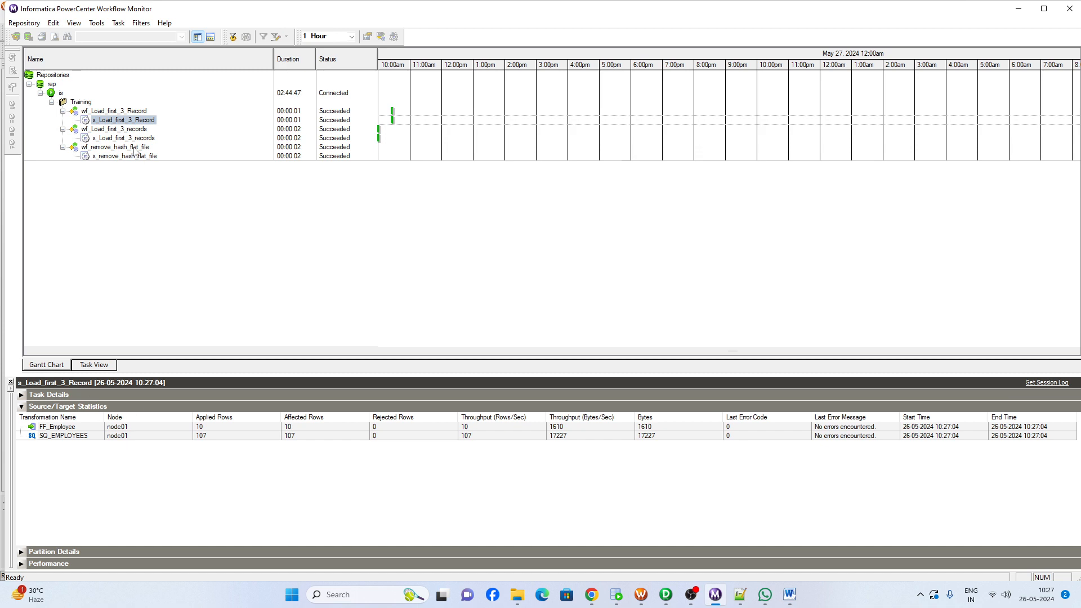
left_click(215, 428)
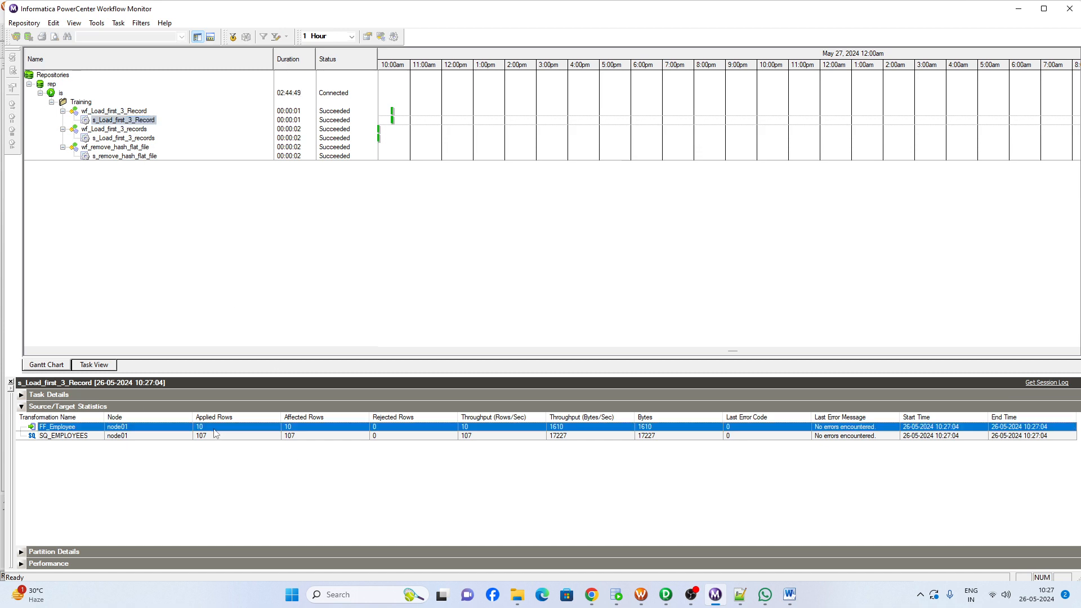
- Reopen ff_employee.csv from the TgtFiles folder in Notepad++ and review all the loaded employee records below the header
mouse_move(517, 594)
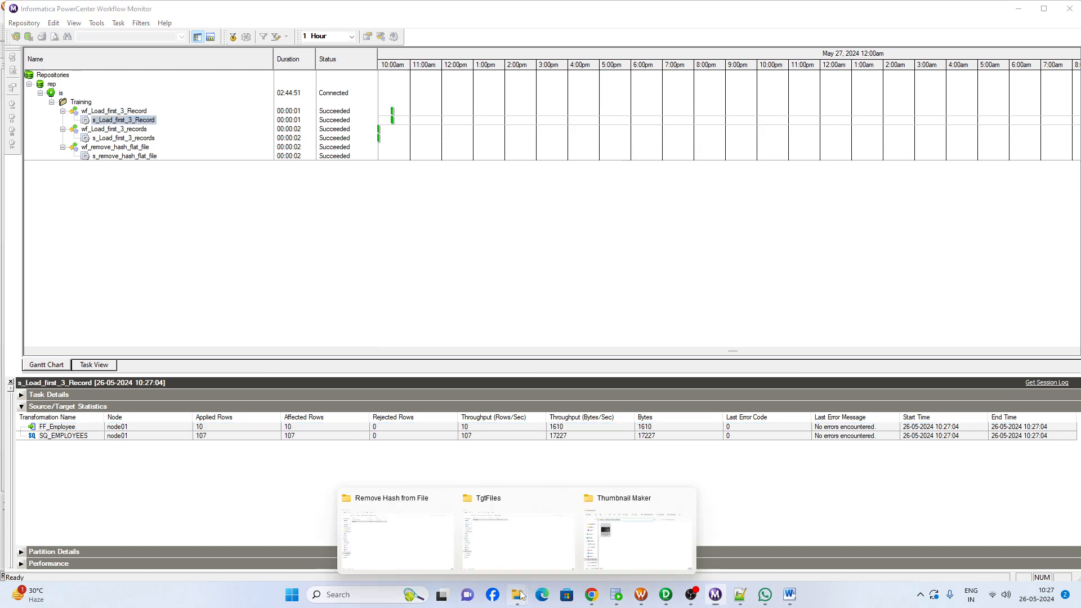
left_click(517, 552)
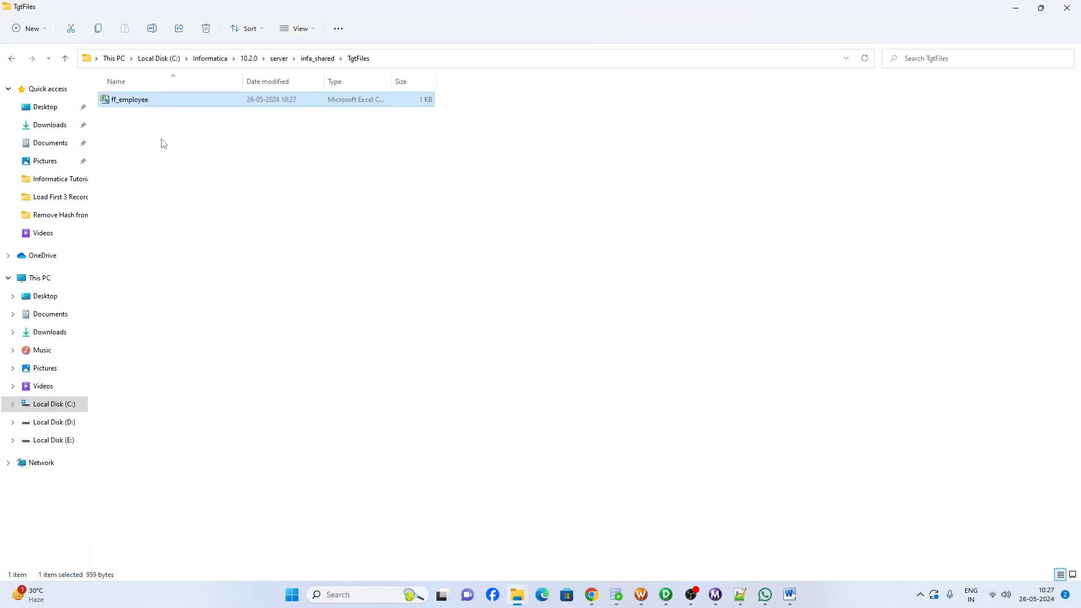
right_click(144, 107)
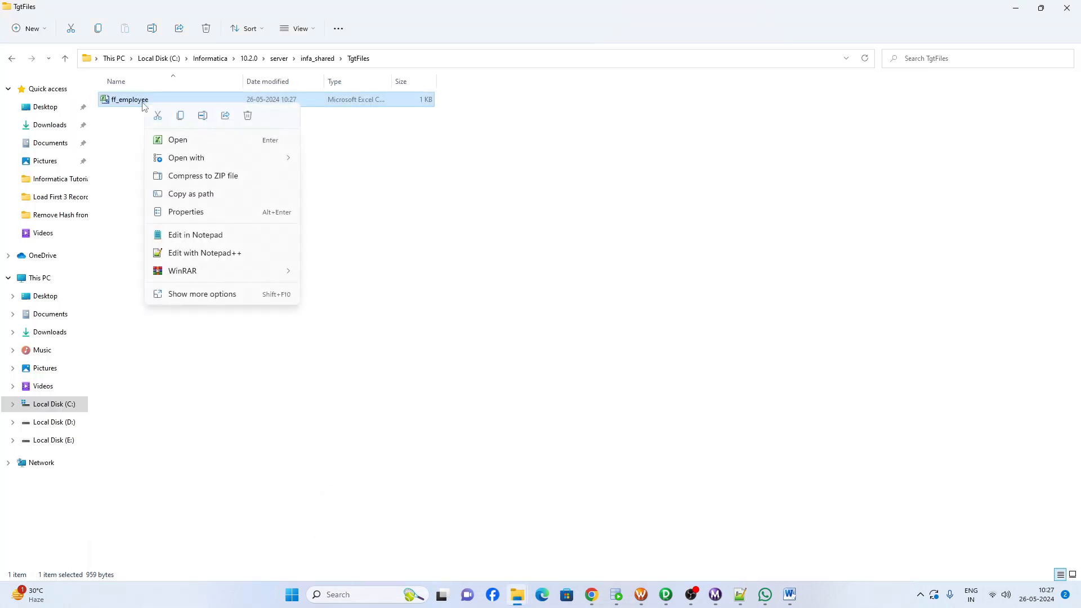
left_click(181, 254)
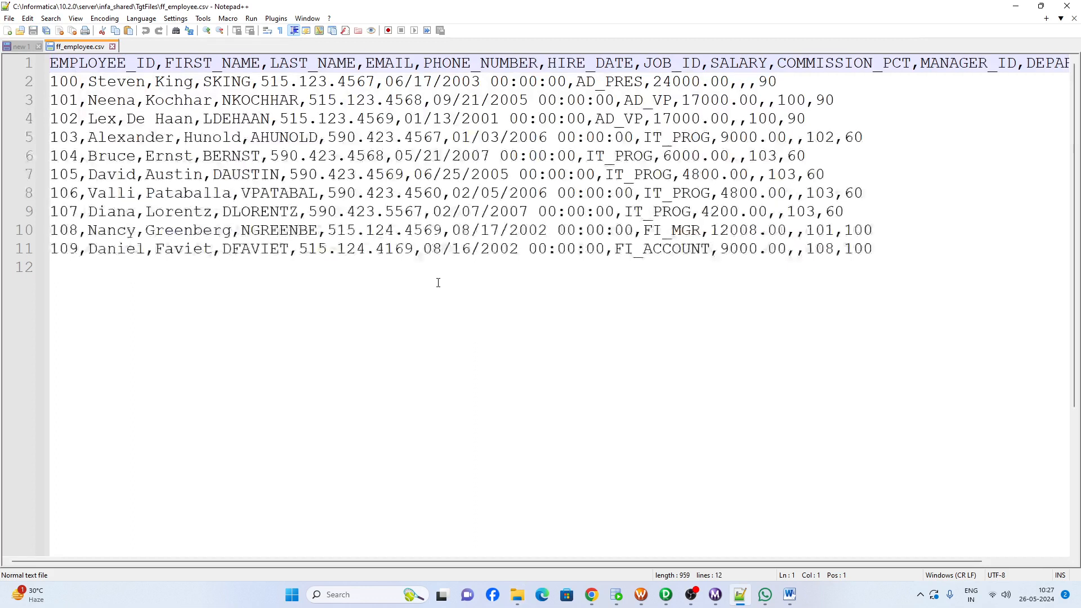
left_click_drag(889, 250, 39, 91)
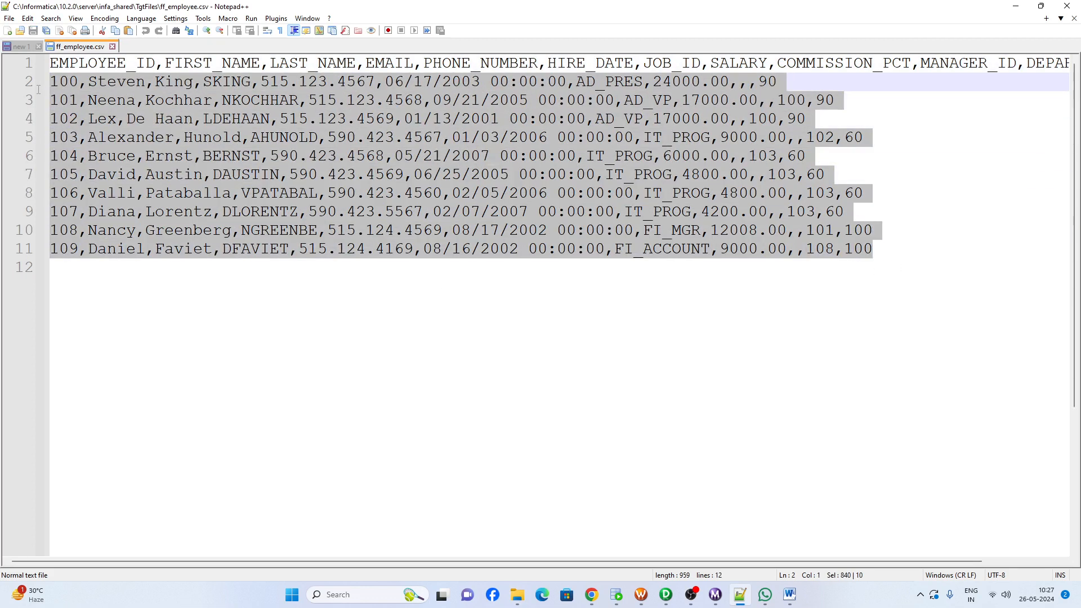